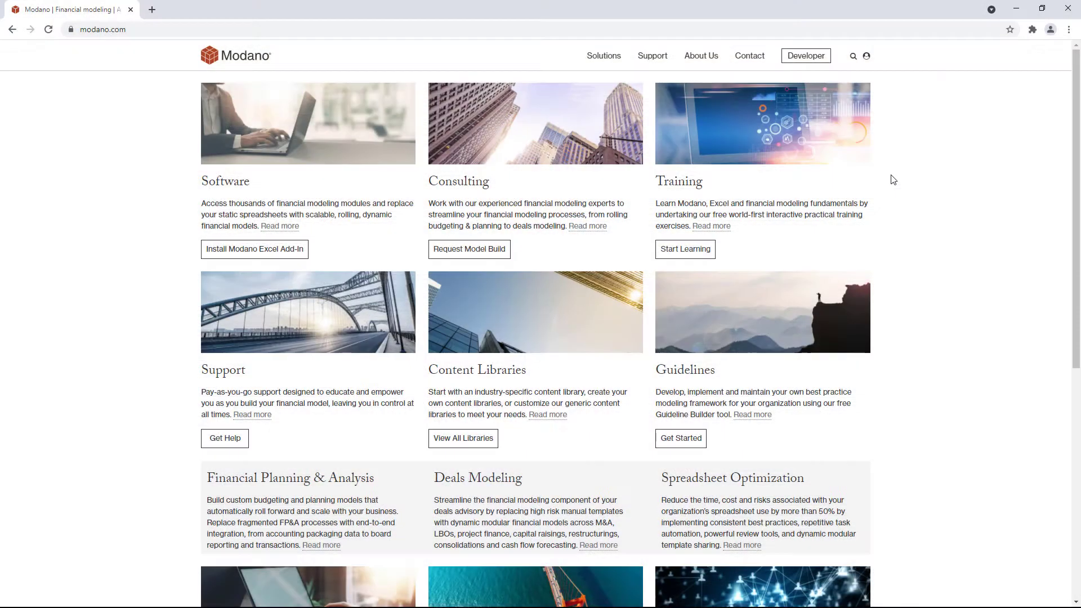
- Open My Modano > Support from the account icon in the website's top bar
{"action": "left_click", "coordinate": [866, 58]}
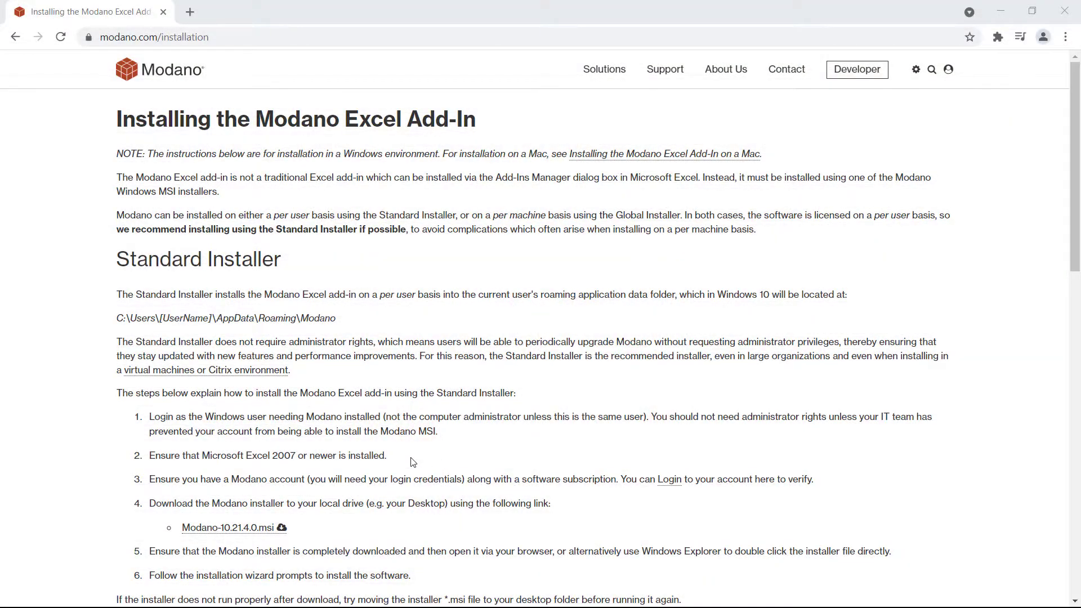
- Download Modano-10.21.4.0.msi, run it and accept the licence to install the add-in
{"action": "left_click", "coordinate": [248, 528]}
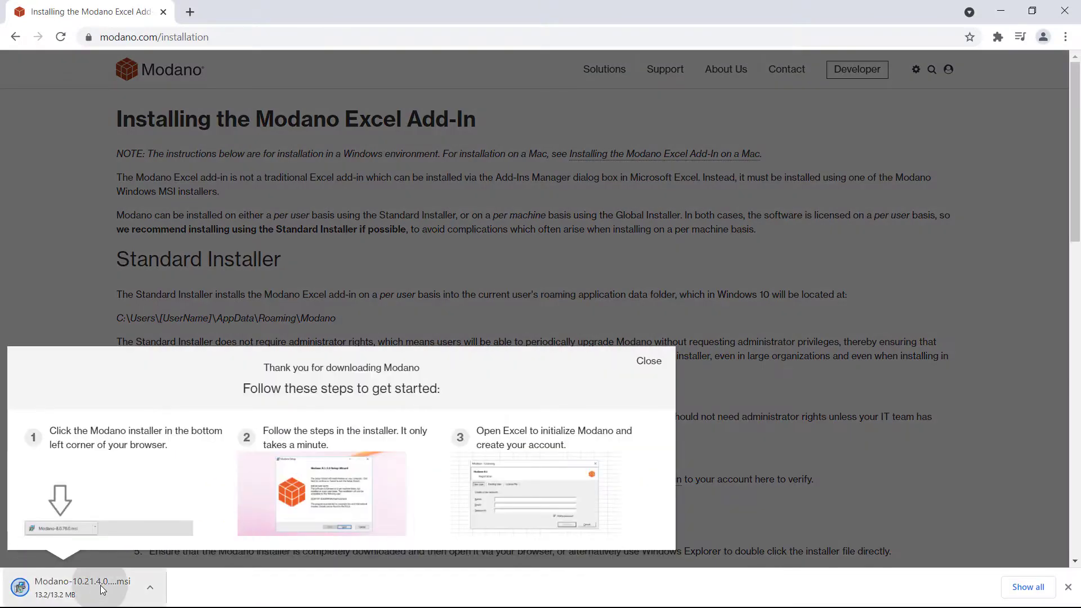
{"action": "left_click", "coordinate": [101, 586]}
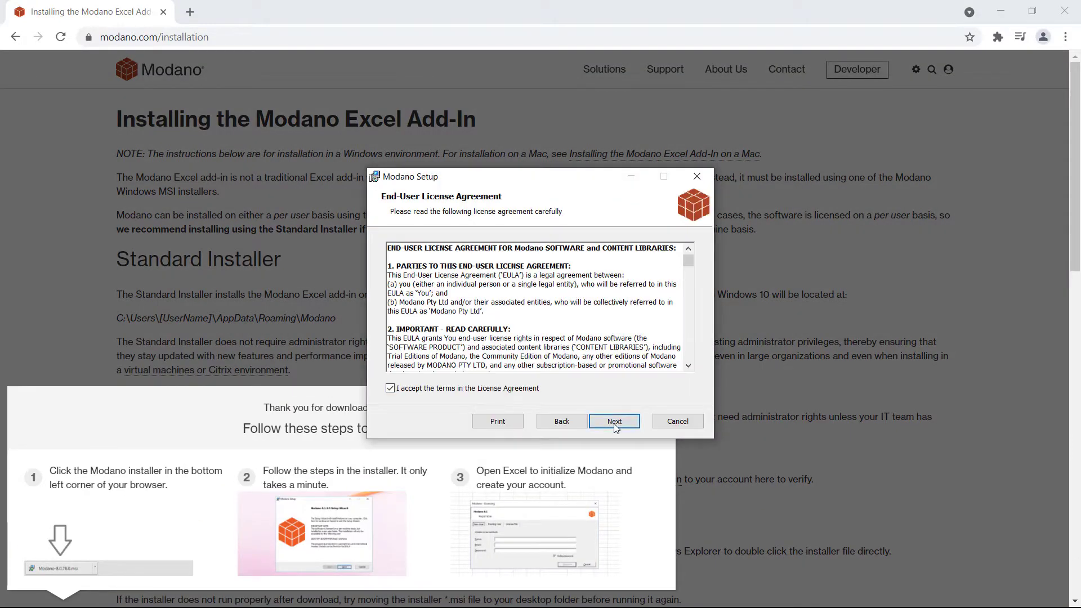
{"action": "left_click", "coordinate": [614, 422]}
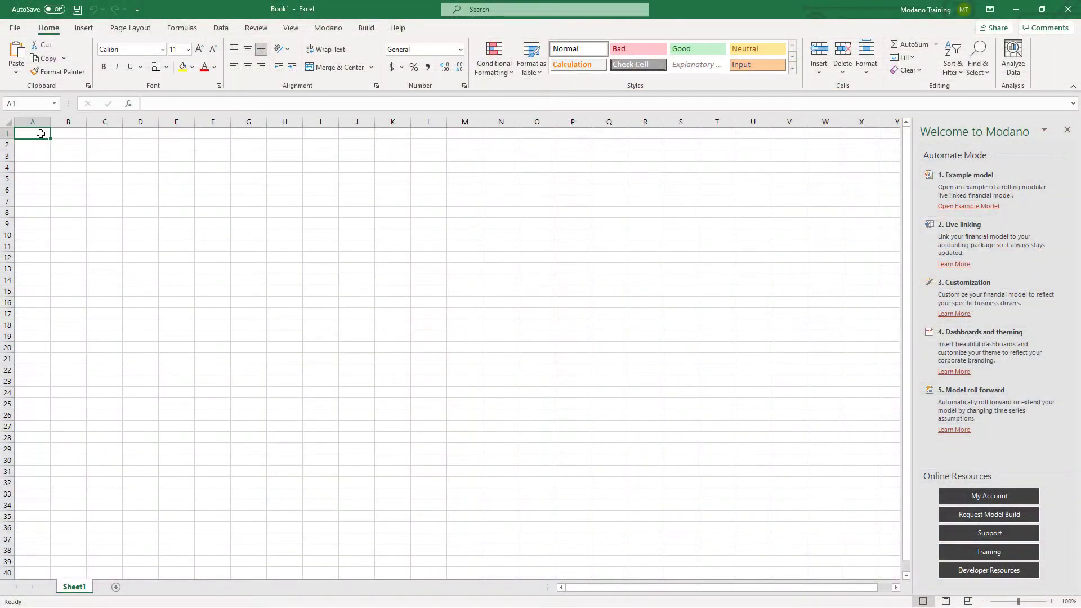
- Dismiss the Welcome to Modano pane and its message, then bring up Modano's New workbook options
{"action": "left_click", "coordinate": [343, 30]}
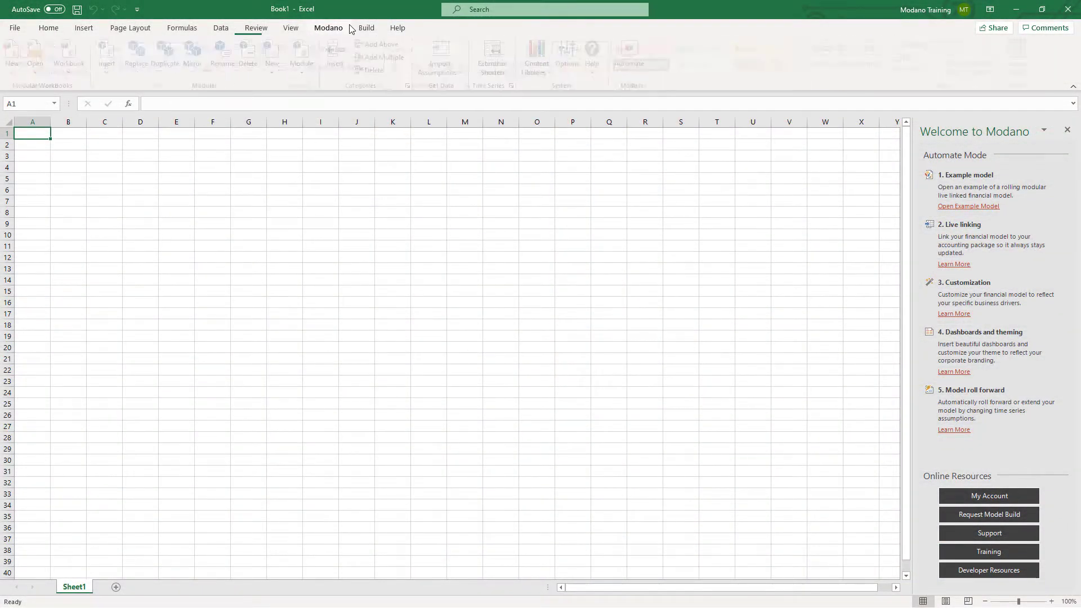
{"action": "left_click", "coordinate": [382, 31]}
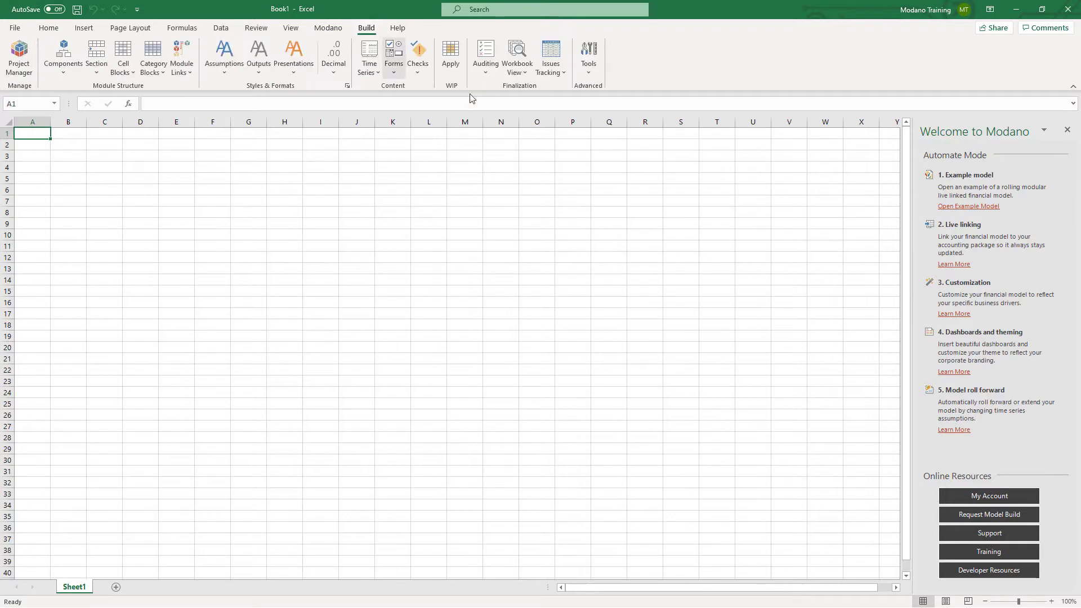
{"action": "left_click", "coordinate": [1066, 132]}
{"action": "left_click", "coordinate": [678, 336]}
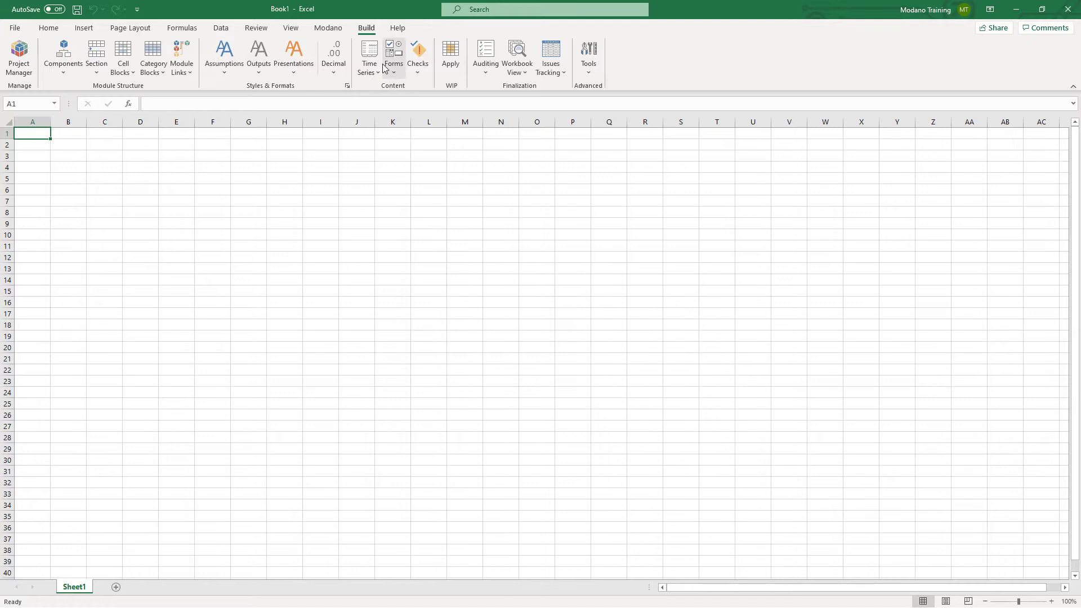
{"action": "left_click", "coordinate": [341, 32]}
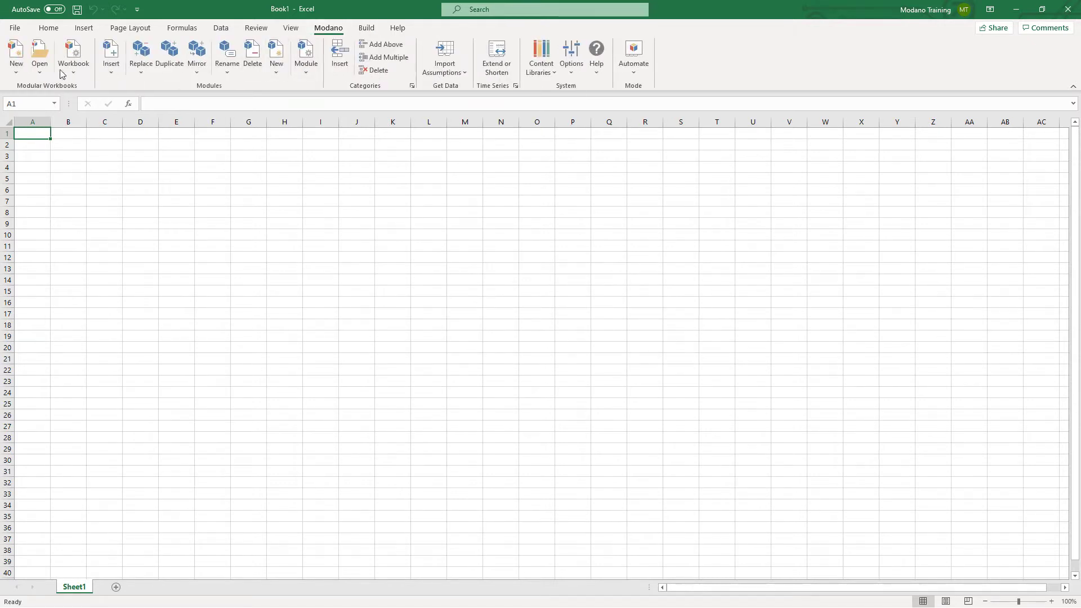
{"action": "left_click", "coordinate": [23, 78]}
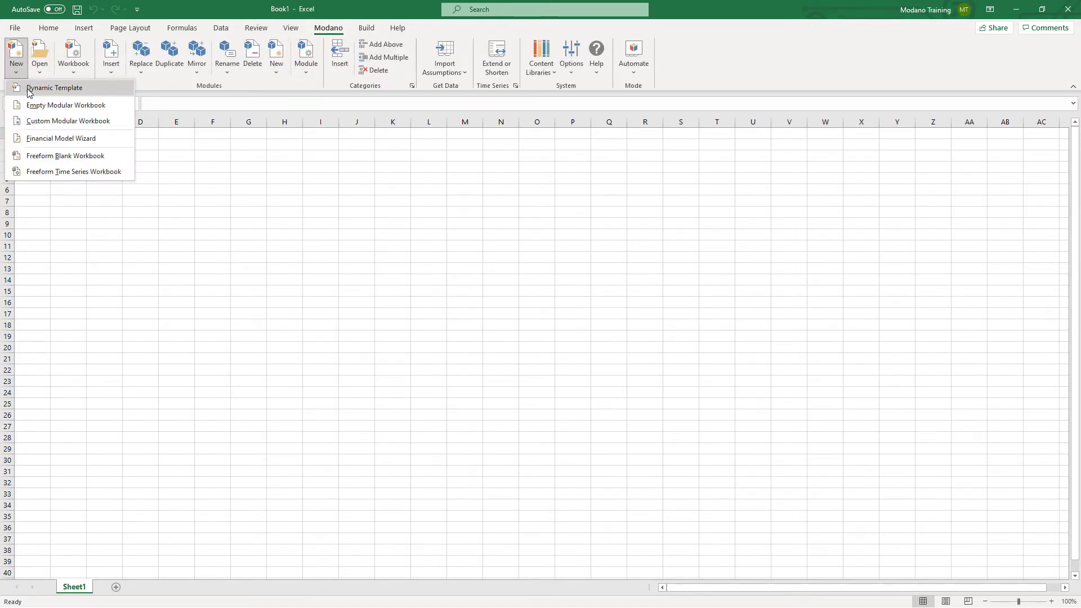
- Start a Dynamic Template workbook from One Financial Model, choosing the Chart of Accounts 1 variant
{"action": "left_click", "coordinate": [30, 91]}
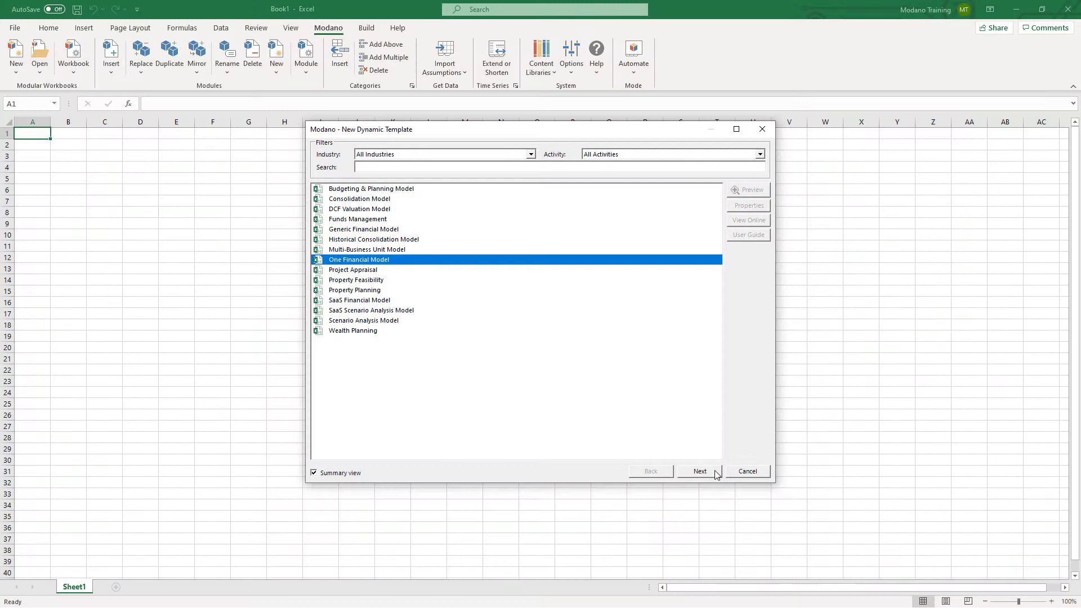
{"action": "left_click", "coordinate": [716, 475]}
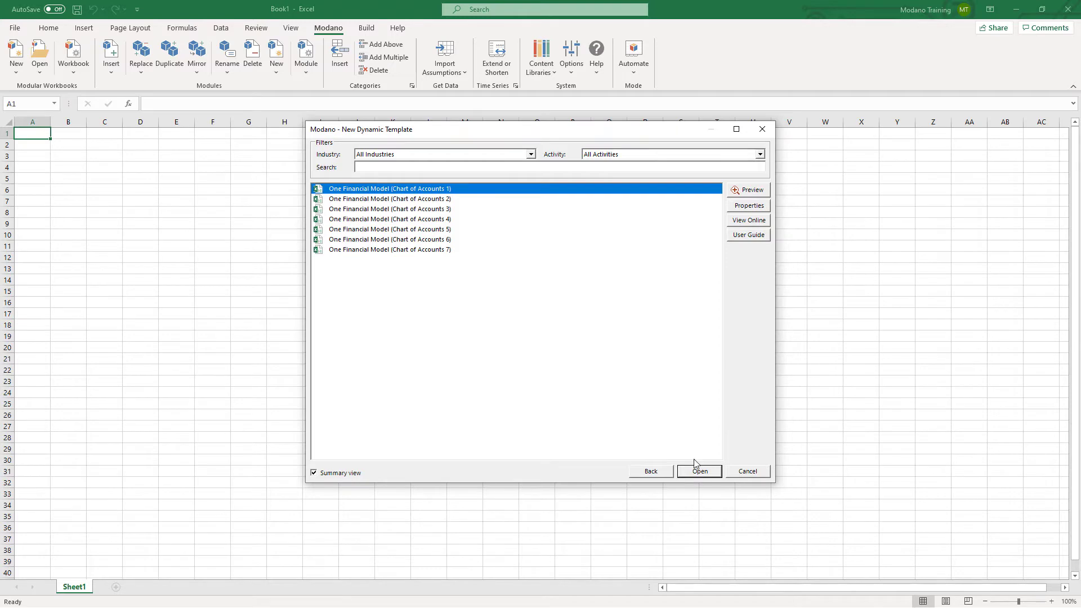
{"action": "left_click", "coordinate": [510, 199]}
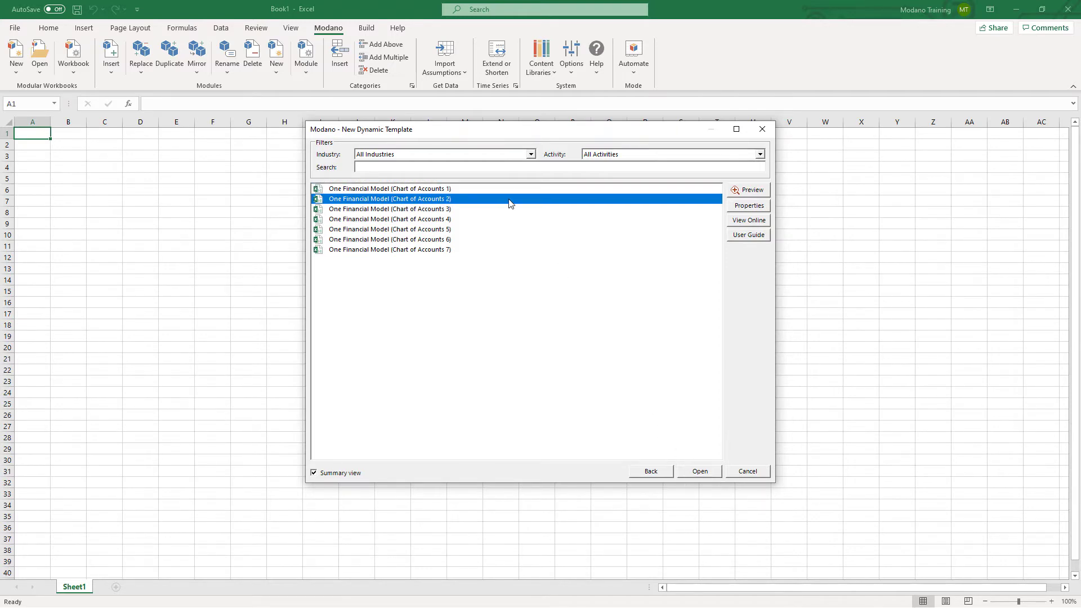
{"action": "left_click", "coordinate": [509, 209]}
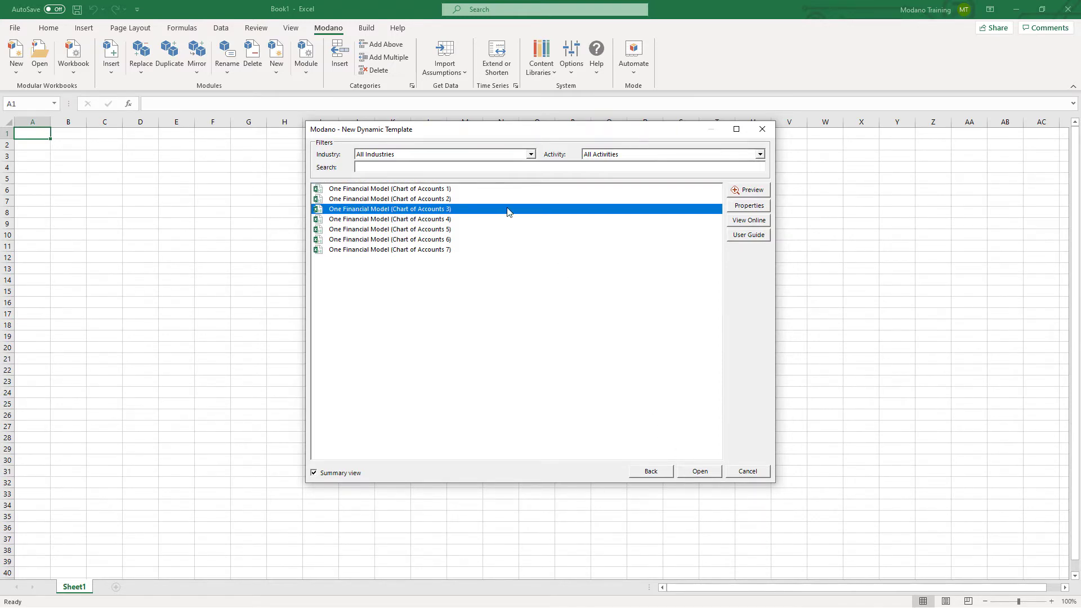
{"action": "left_click", "coordinate": [510, 191]}
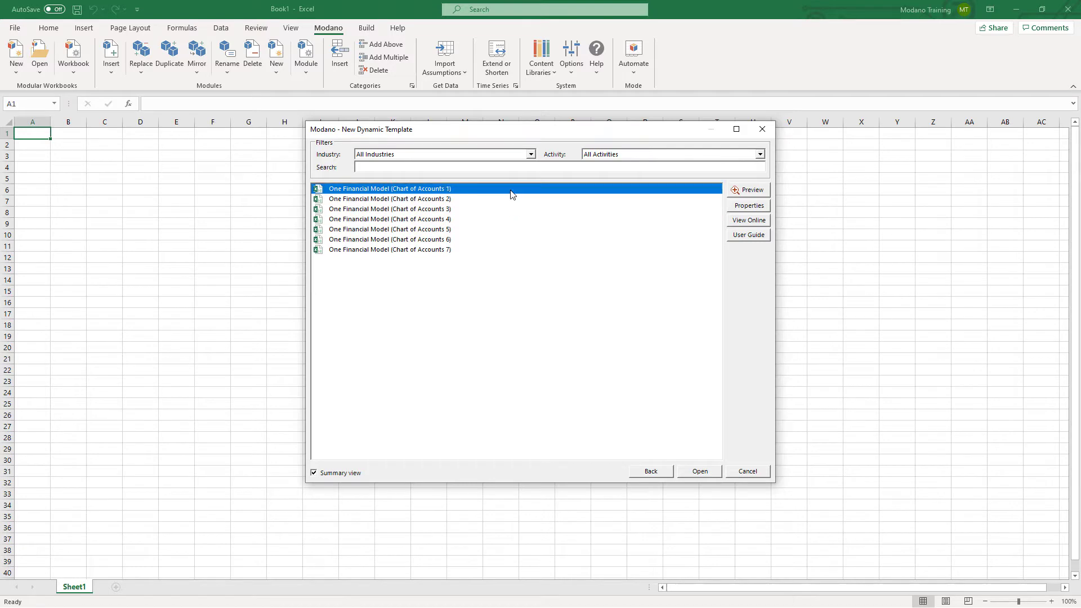
{"action": "left_click", "coordinate": [717, 474]}
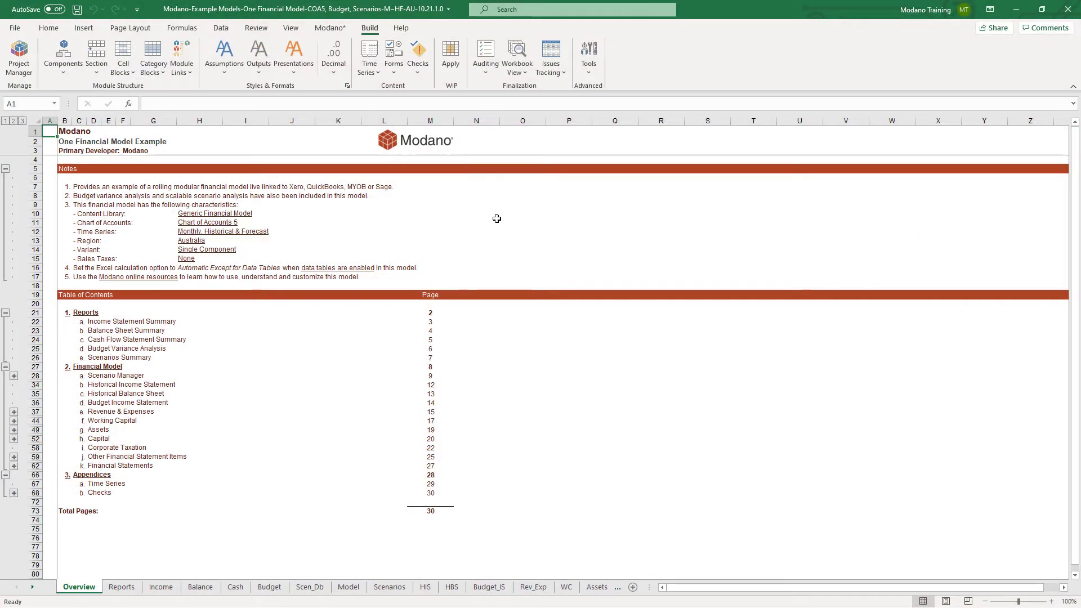
- Jump to the Revenue & Expenses sheet from the contents, scroll through it, and return to Overview
{"action": "left_click", "coordinate": [124, 415]}
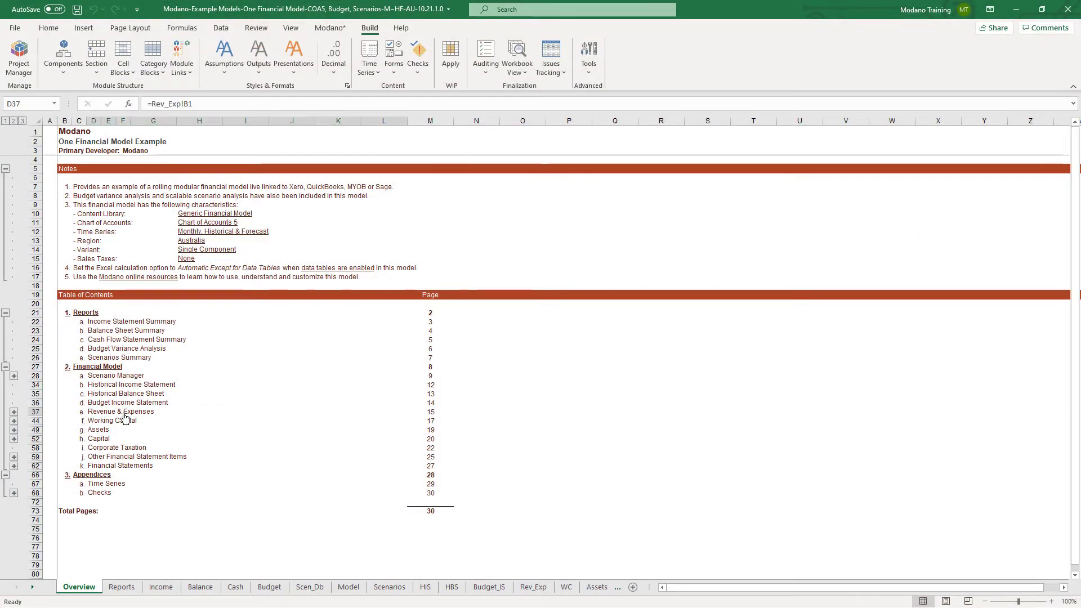
{"action": "left_click", "coordinate": [125, 417]}
{"action": "scroll", "coordinate": [171, 388], "scroll_direction": "down", "scroll_amount": 6}
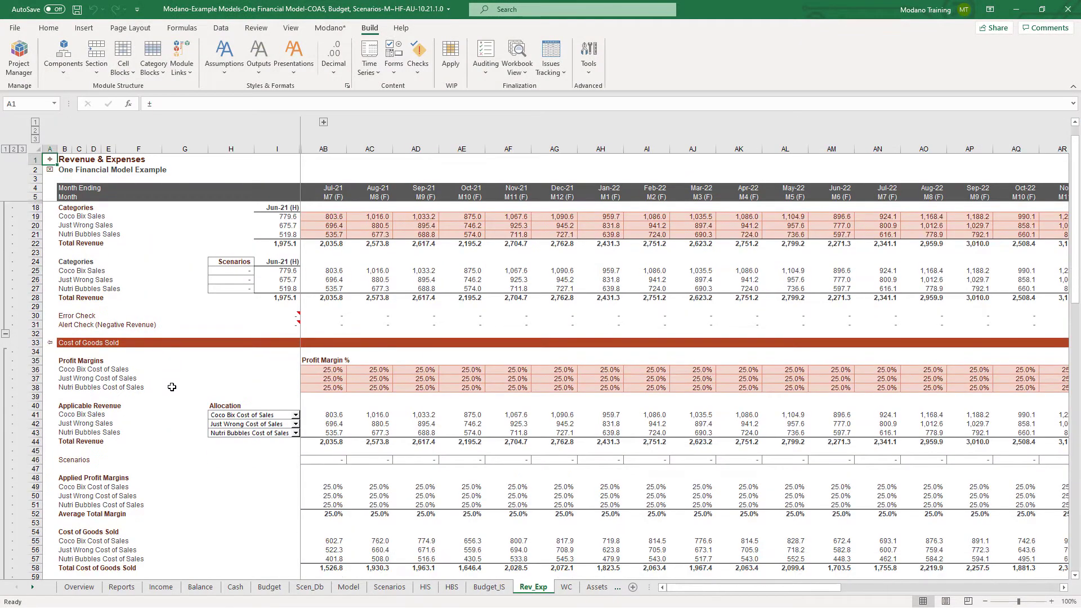
{"action": "scroll", "coordinate": [172, 387], "scroll_direction": "down", "scroll_amount": 5}
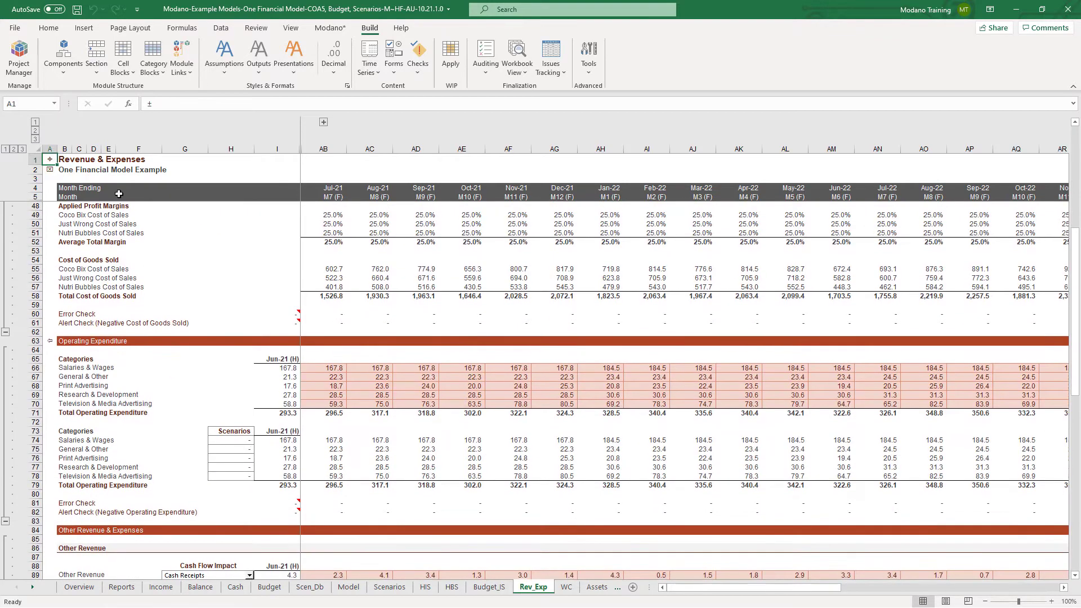
{"action": "left_click", "coordinate": [50, 161]}
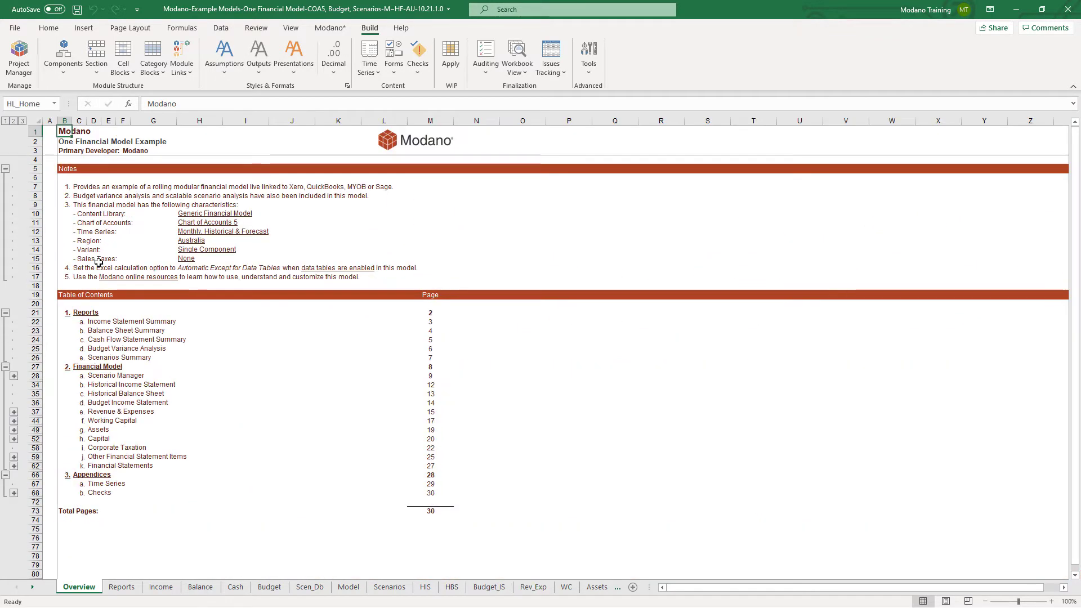
- Visit the Scenario Manager, Scenarios Summary and Checks sheets, returning to the Overview each time
{"action": "left_click", "coordinate": [111, 376]}
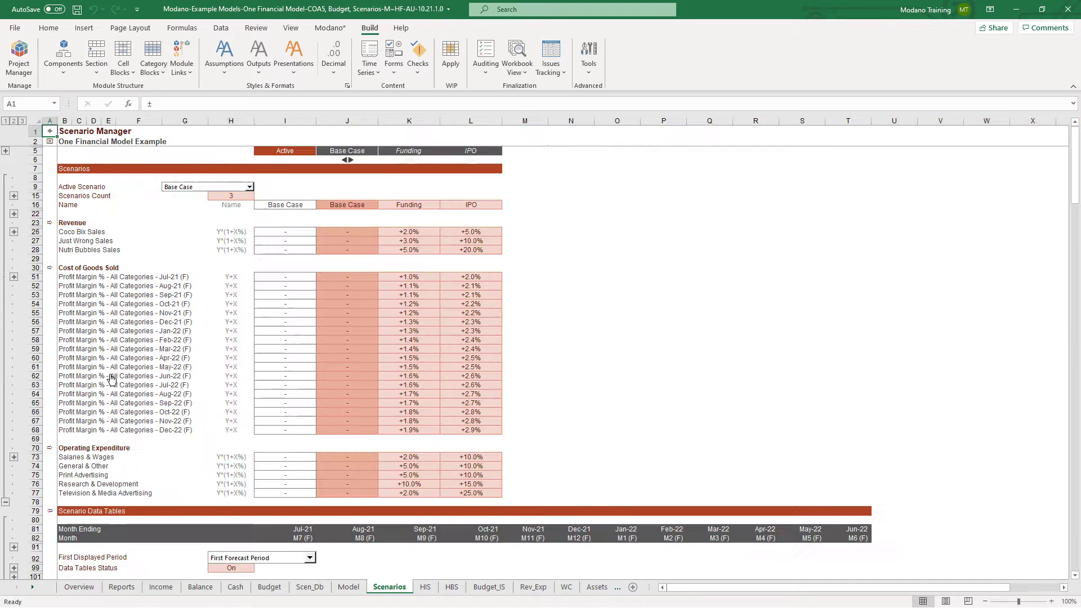
{"action": "left_click", "coordinate": [50, 133]}
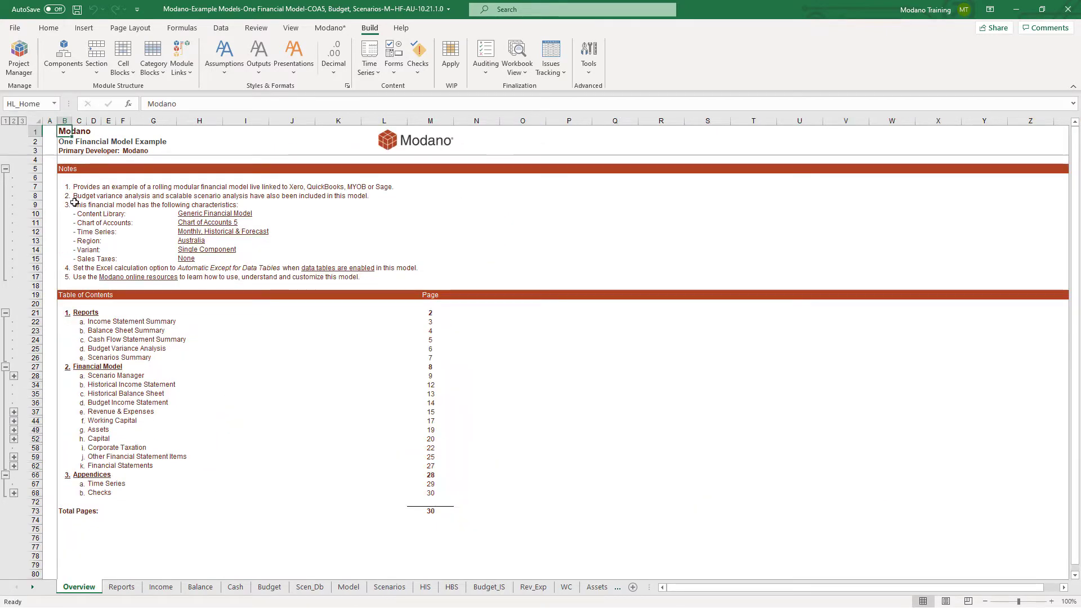
{"action": "left_click", "coordinate": [100, 356]}
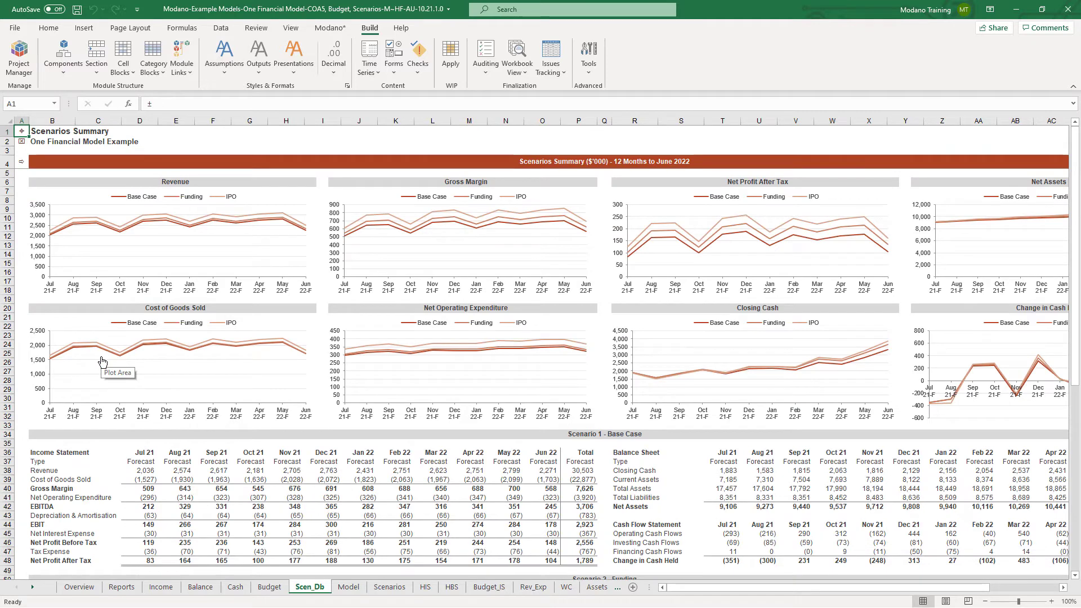
{"action": "left_click", "coordinate": [22, 142]}
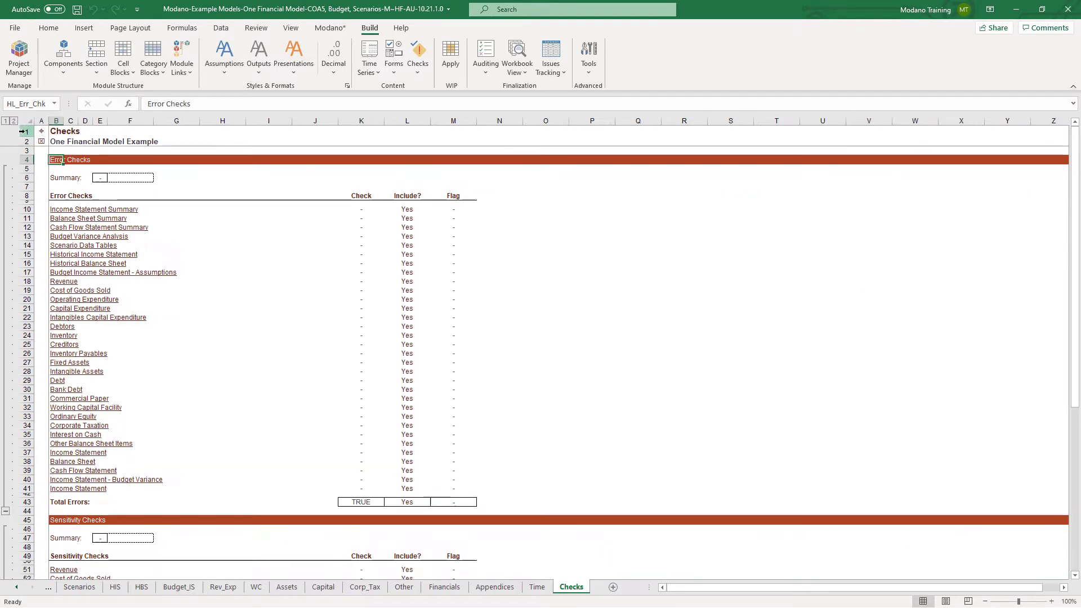
{"action": "left_click", "coordinate": [43, 133]}
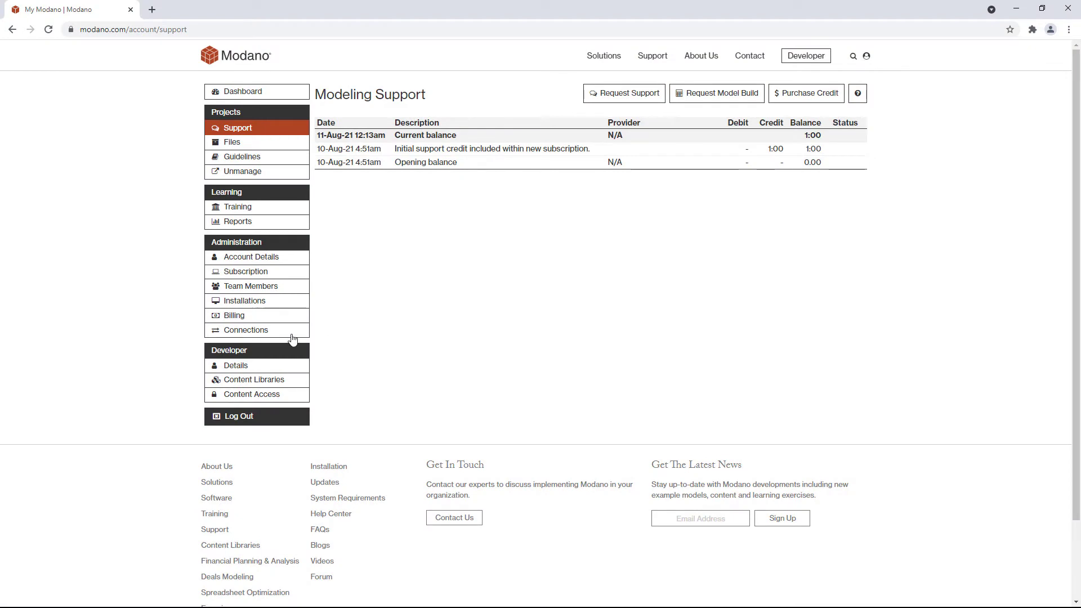
- Open Connections under Administration in My Modano to see the linked Xero organisation
{"action": "left_click", "coordinate": [292, 337]}
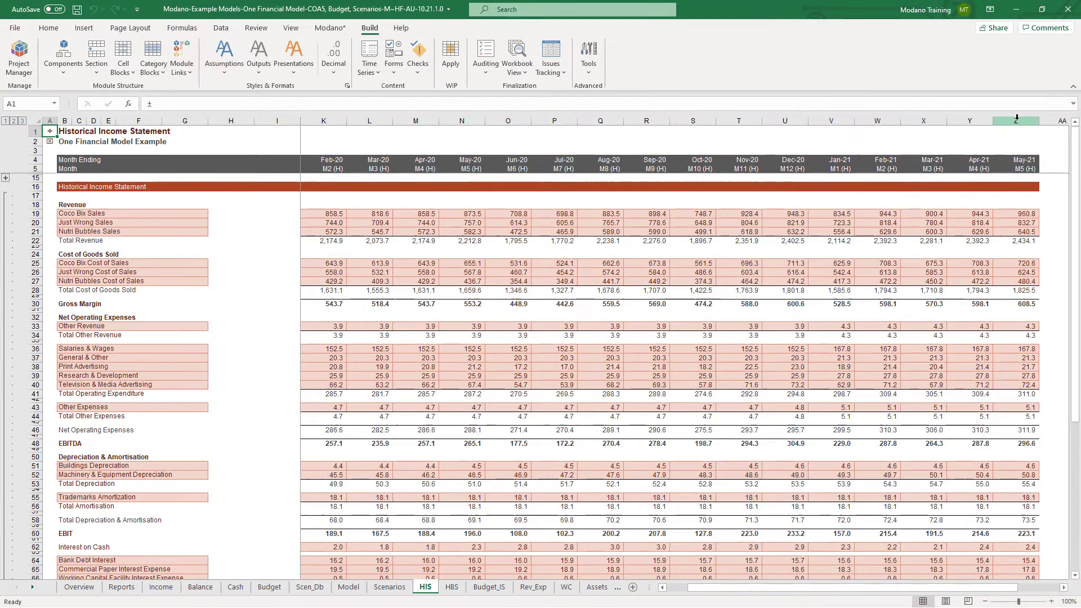
- Set Last Historical Month to June 2021 on the Time Series sheet
{"action": "left_click", "coordinate": [1017, 120]}
{"action": "left_click", "coordinate": [50, 133]}
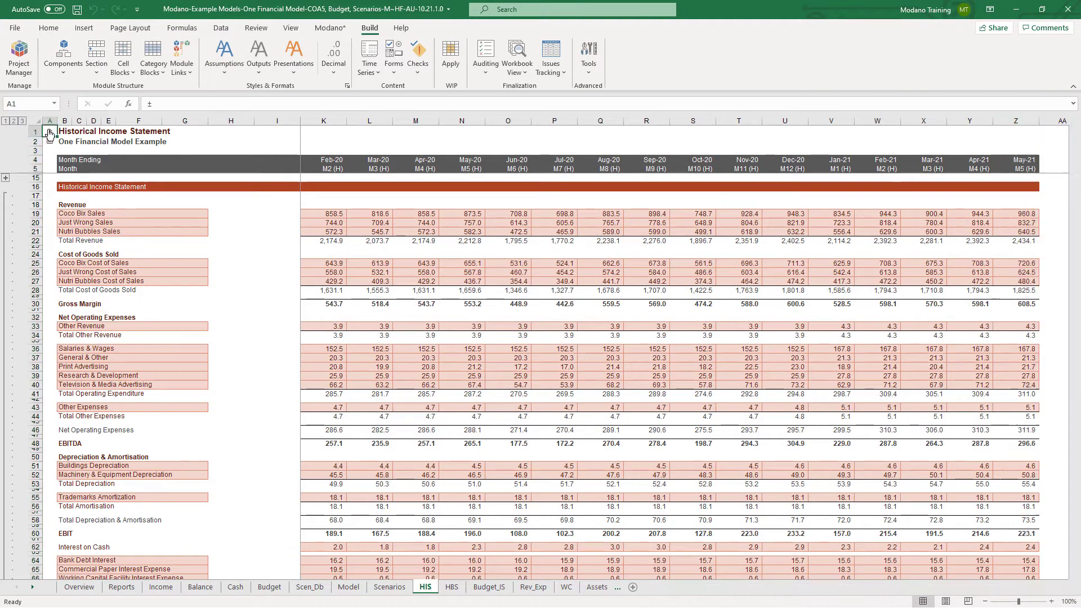
{"action": "left_click", "coordinate": [117, 485]}
{"action": "left_click", "coordinate": [295, 277]}
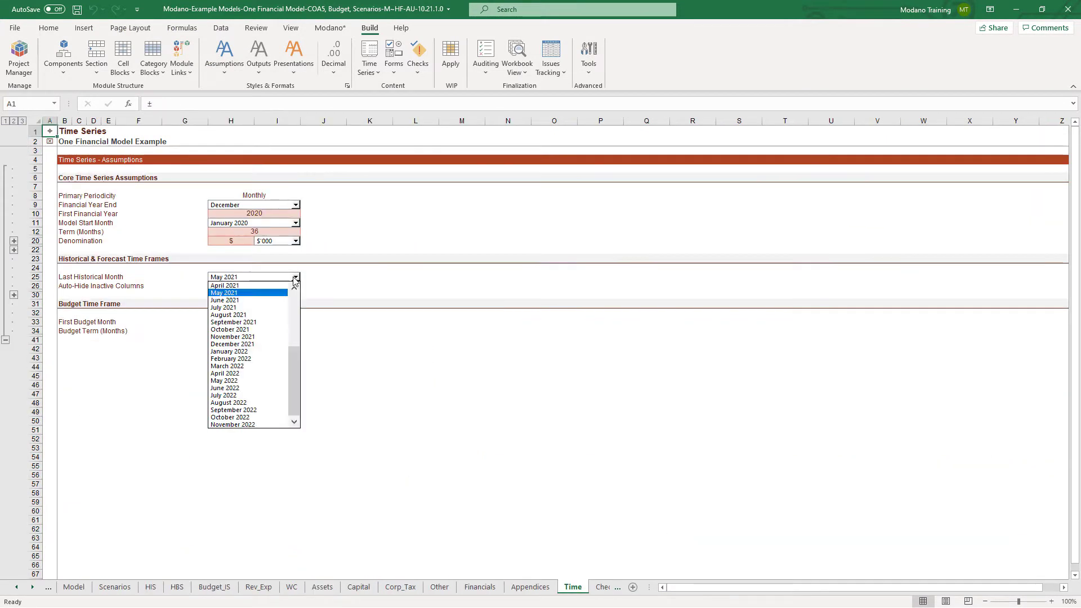
{"action": "left_click", "coordinate": [281, 296]}
- Update connected assumptions to import June 2021 actuals and check the new Jun-21 column
{"action": "left_click", "coordinate": [698, 396]}
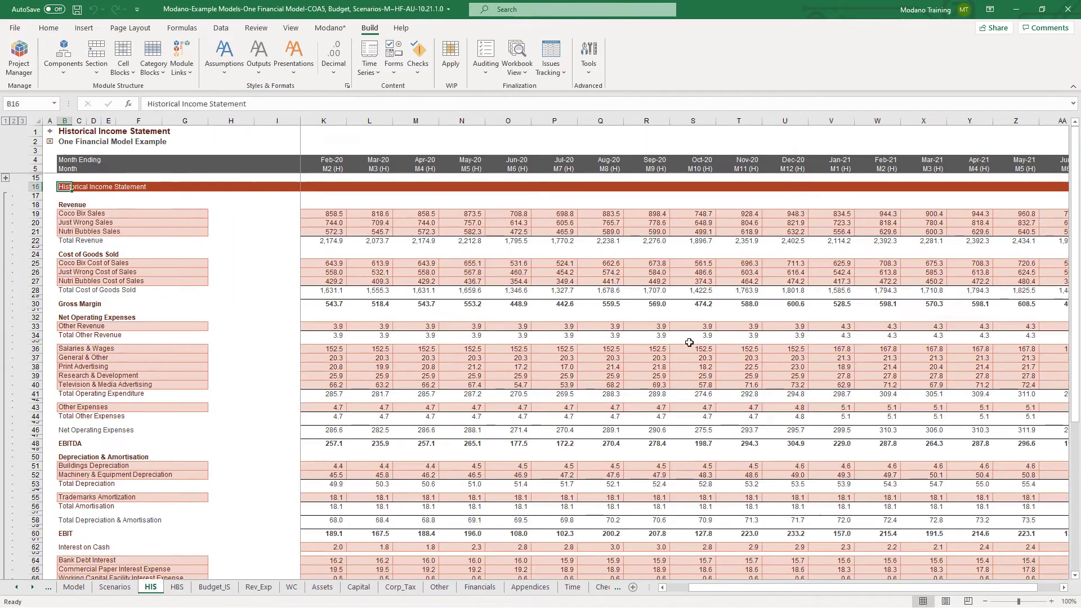
{"action": "left_click", "coordinate": [673, 225]}
{"action": "scroll", "coordinate": [845, 225], "scroll_direction": "right", "scroll_amount": 1}
{"action": "left_click", "coordinate": [1014, 121]}
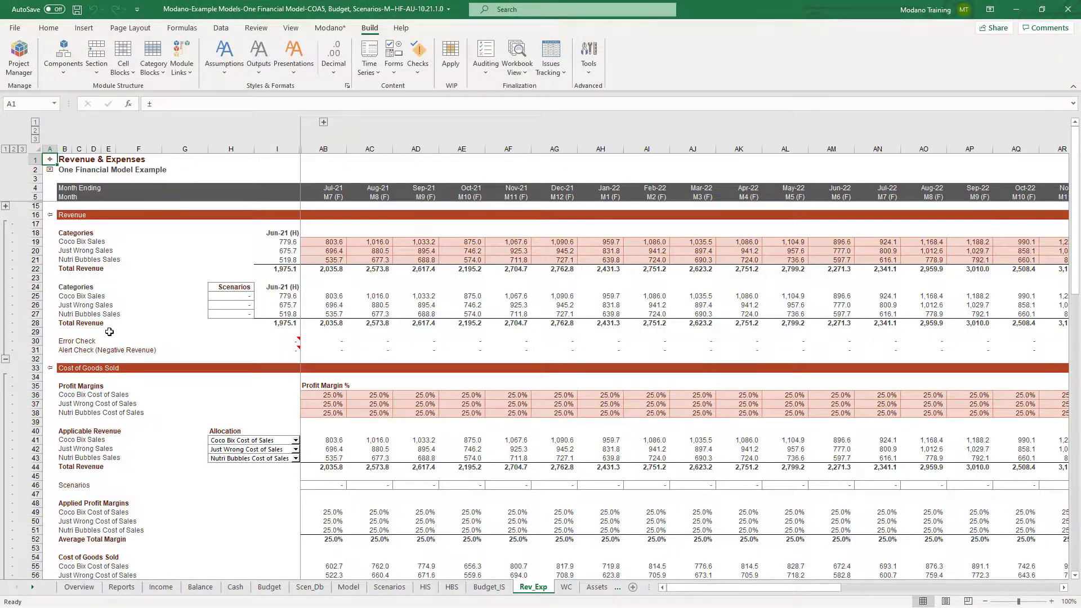
- Add Revenue Category 4 through Modano's Insert Categories context-menu command on Rev_Exp
{"action": "right_click", "coordinate": [68, 260]}
{"action": "left_click", "coordinate": [115, 374]}
{"action": "right_click", "coordinate": [119, 269]}
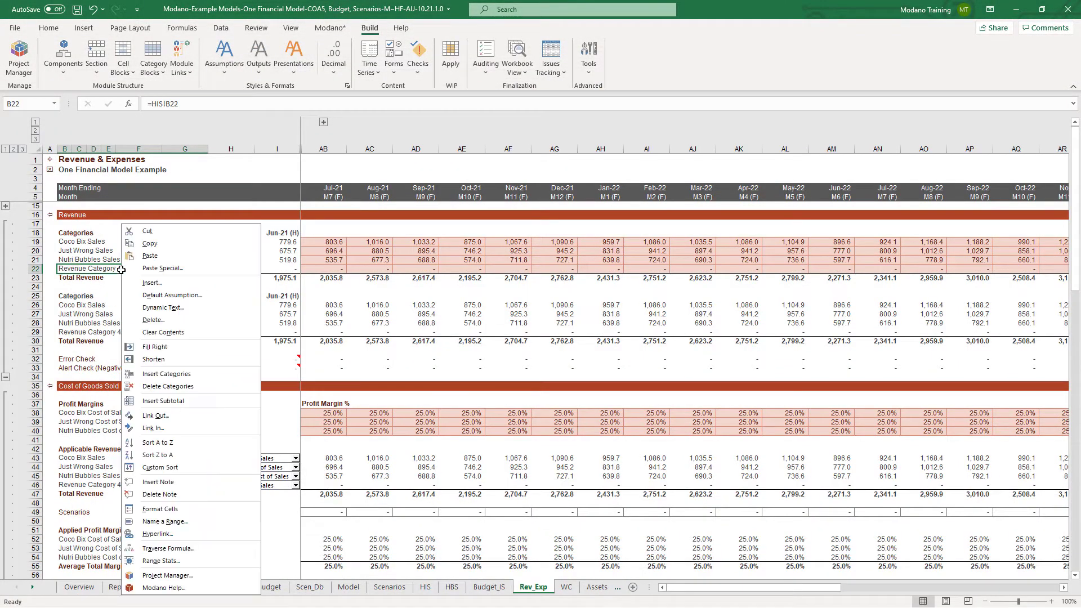
{"action": "left_click", "coordinate": [151, 387]}
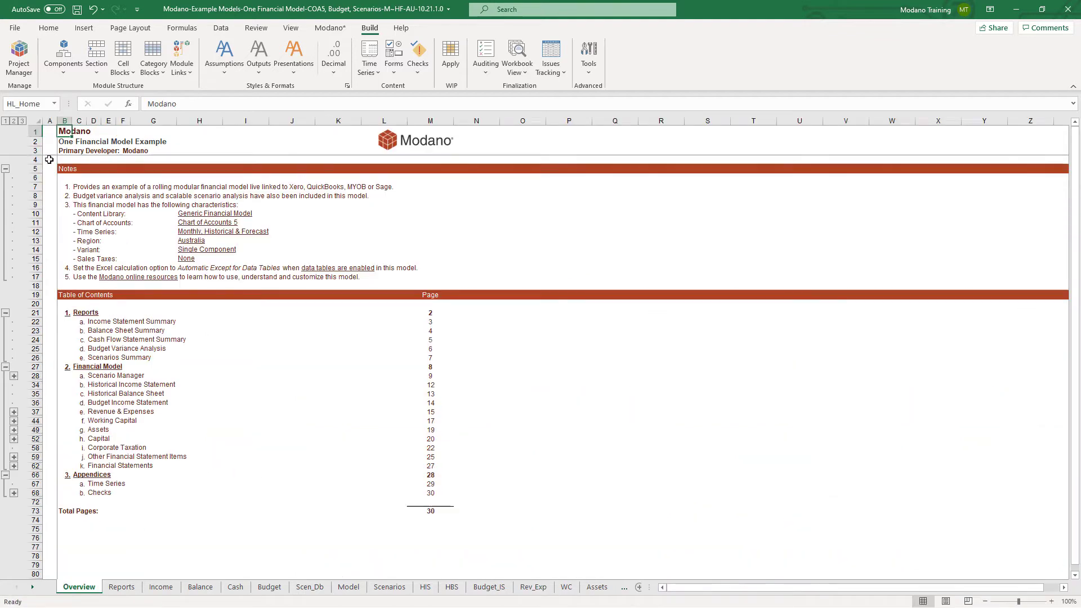
- Change Term (Months) to 48 on the Time Series sheet, then go back to Rev_Exp columns AT–BE
{"action": "left_click", "coordinate": [111, 487]}
{"action": "key", "text": "ctrl+bracketleft"}
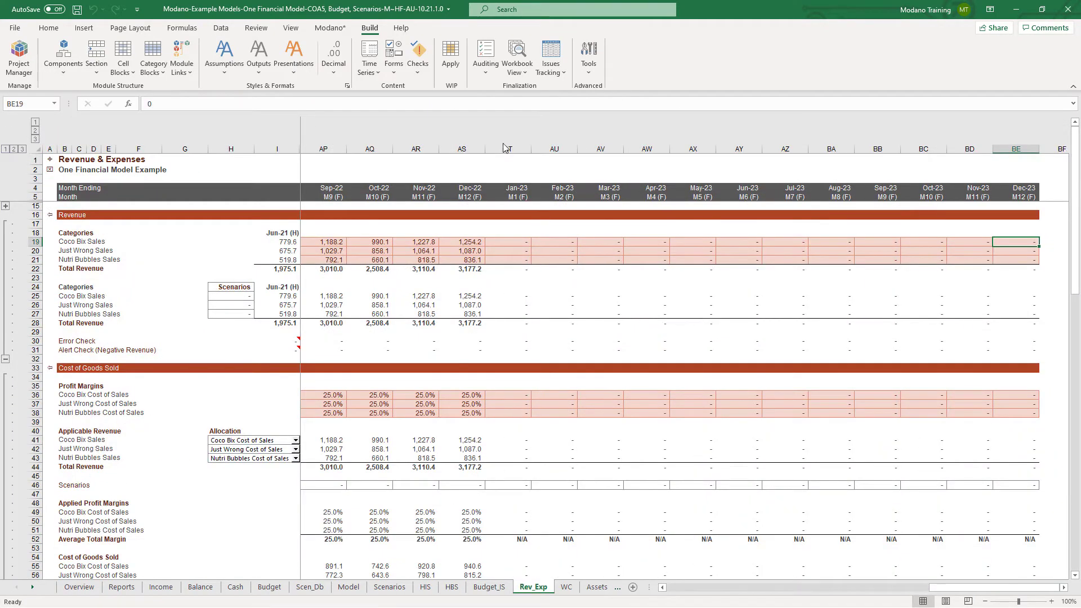
{"action": "left_click_drag", "start_coordinate": [508, 149], "coordinate": [1006, 149]}
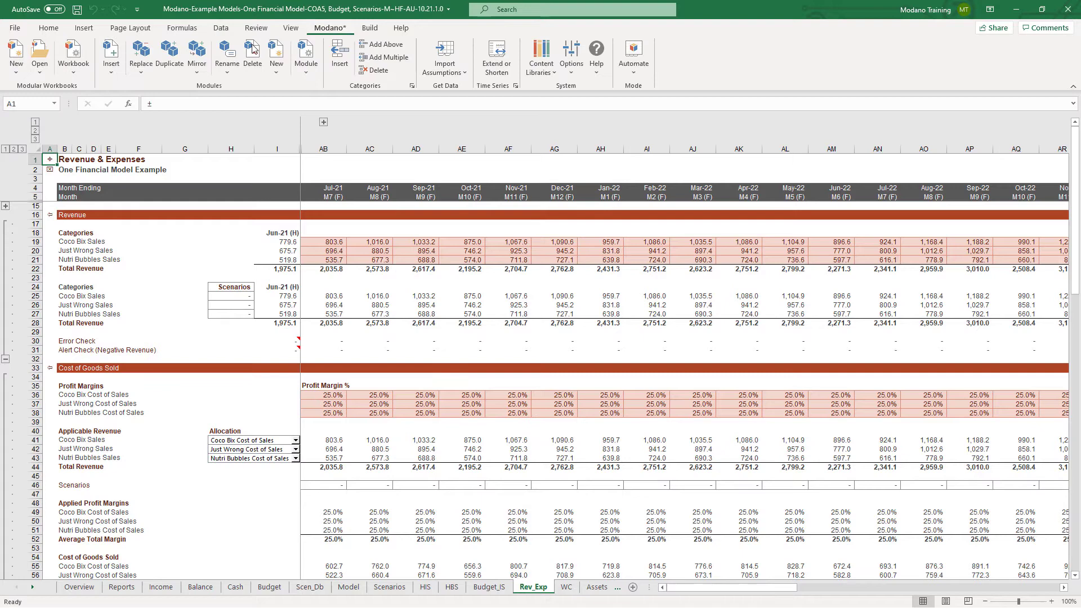
- Replace the Revenue module with Revenue (YOY Growth Rates), then choose Insert > From Web
{"action": "left_click", "coordinate": [147, 58]}
{"action": "left_click", "coordinate": [168, 100]}
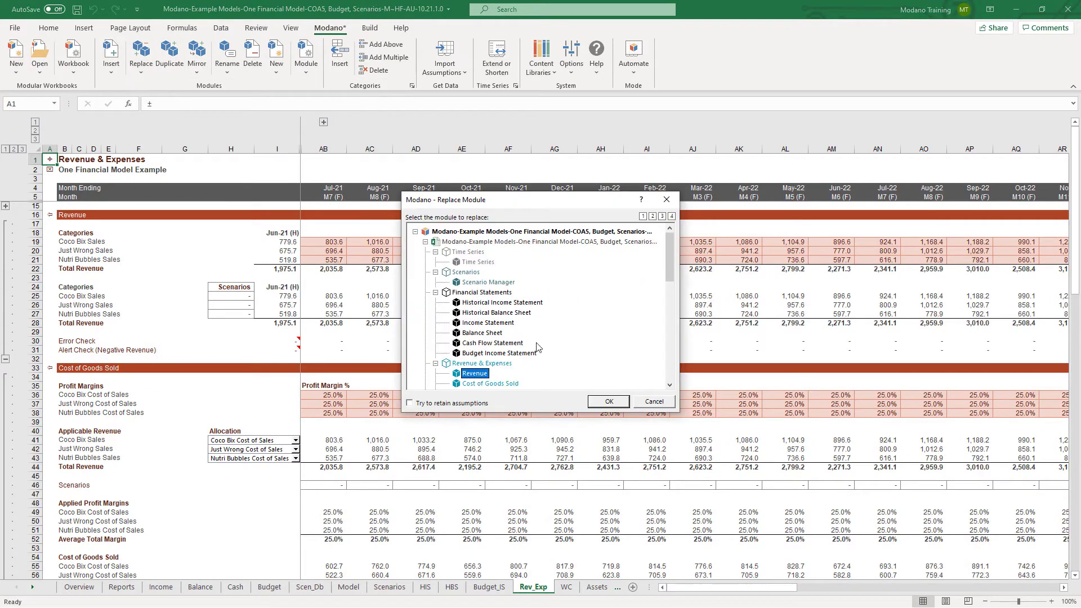
{"action": "left_click", "coordinate": [607, 403]}
{"action": "left_click", "coordinate": [614, 338]}
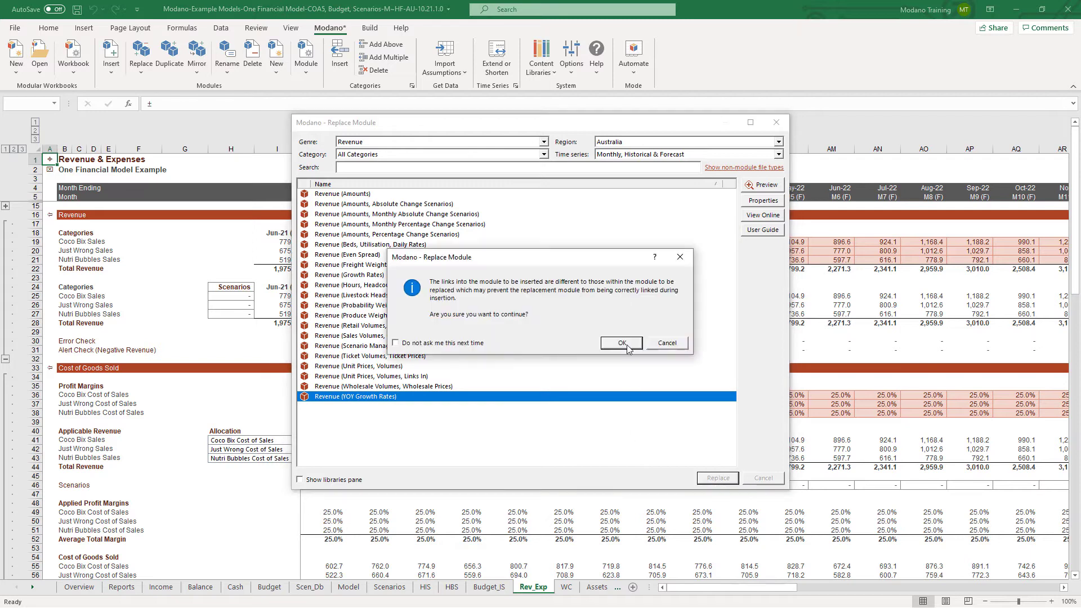
{"action": "left_click", "coordinate": [625, 341]}
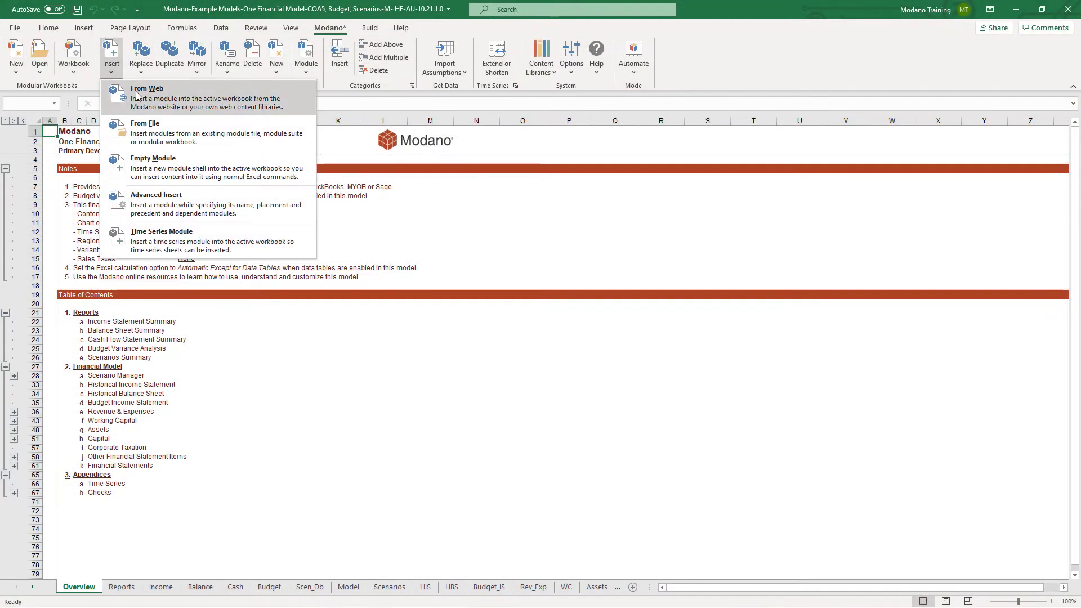
{"action": "left_click", "coordinate": [141, 104]}
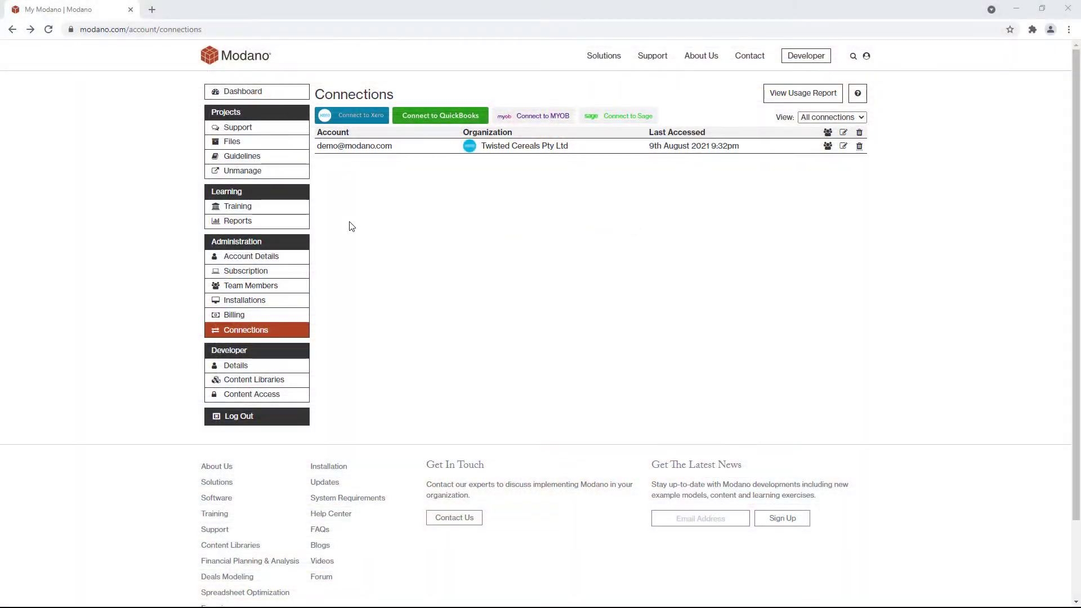
- Browse modano.com's Automation Fundamentals Inserting Modules lesson through its Revenue, Operating Expenditure and Income Statement sections
{"action": "left_click", "coordinate": [284, 210]}
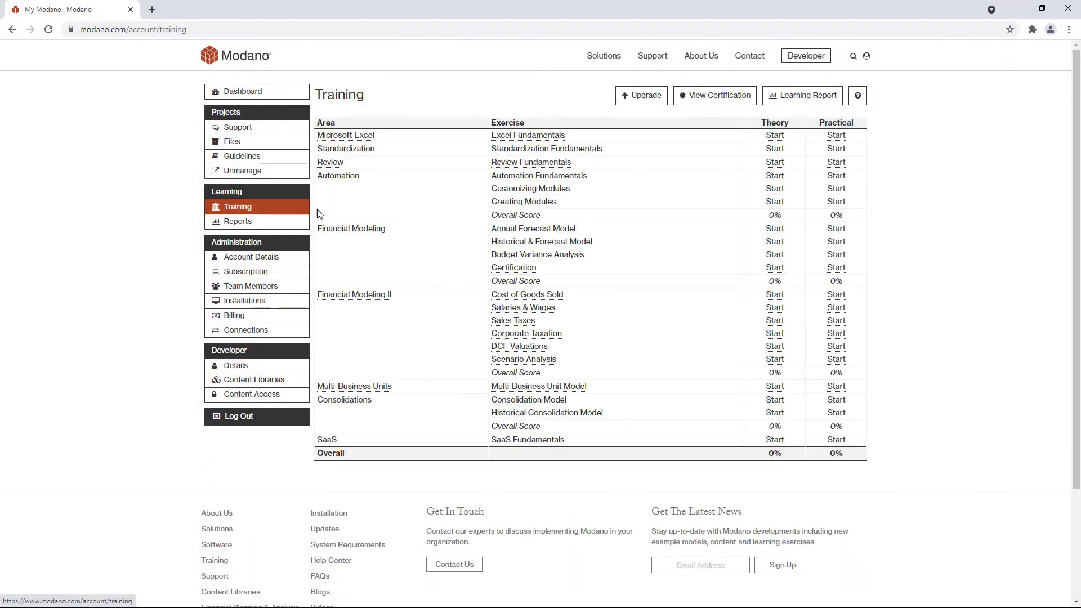
{"action": "left_click", "coordinate": [527, 177]}
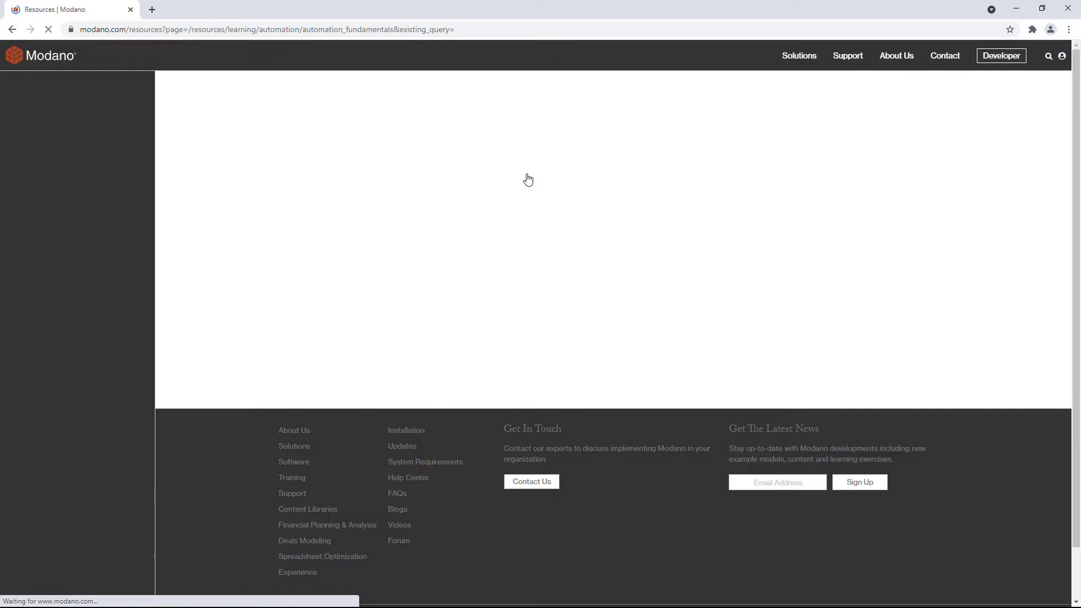
{"action": "left_click", "coordinate": [245, 283]}
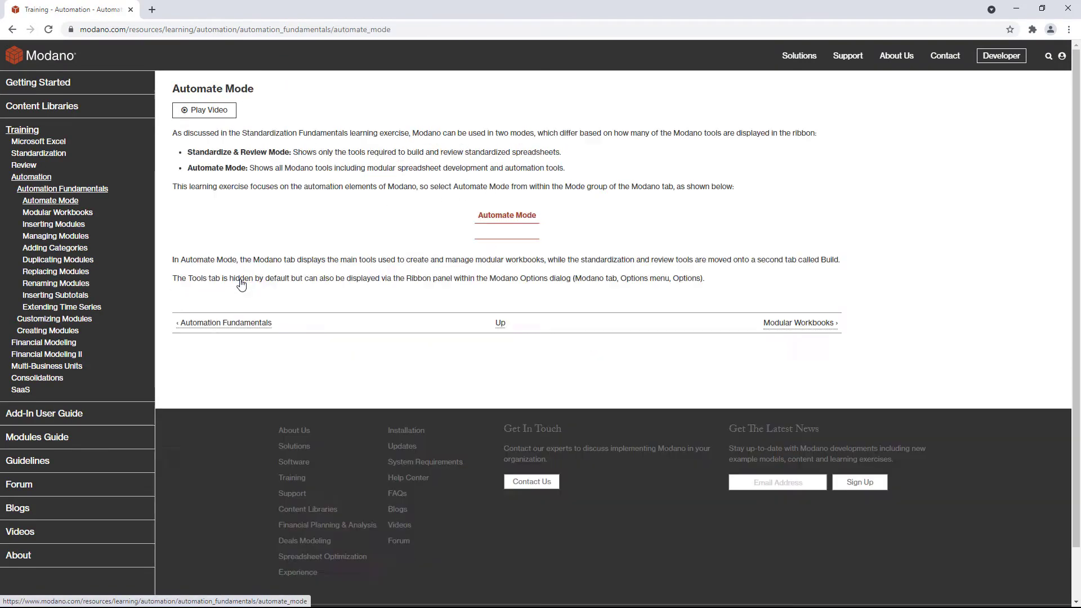
{"action": "left_click", "coordinate": [67, 227]}
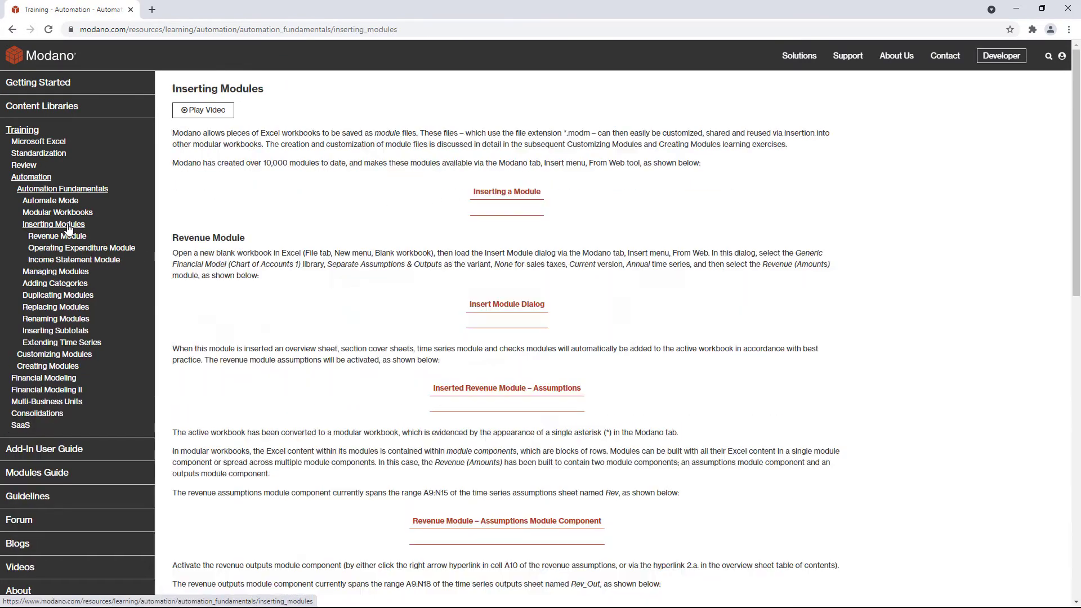
{"action": "left_click", "coordinate": [76, 238]}
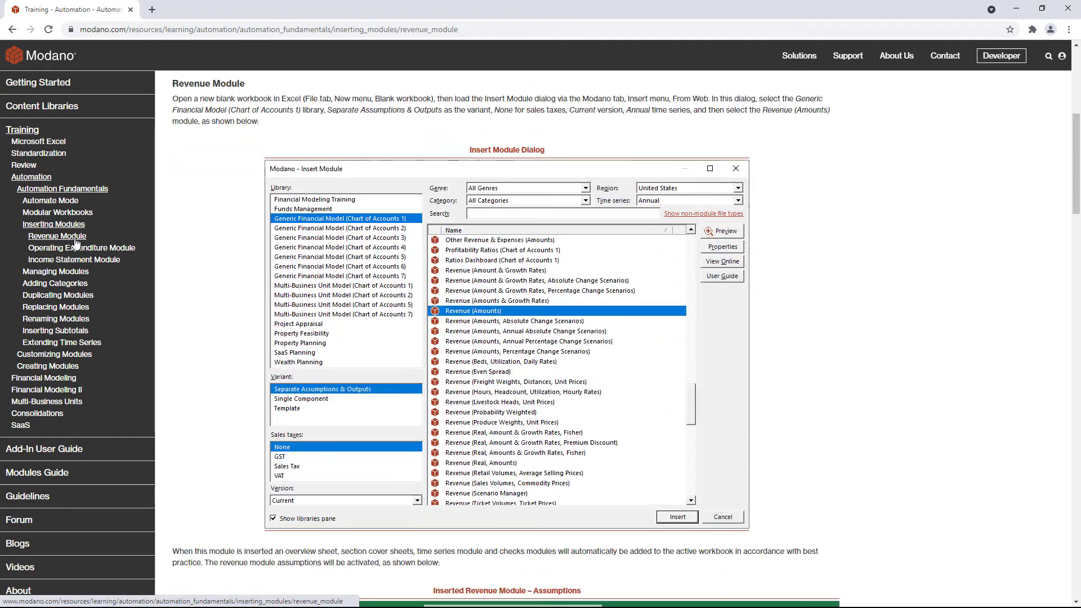
{"action": "left_click", "coordinate": [76, 250]}
{"action": "left_click", "coordinate": [76, 261]}
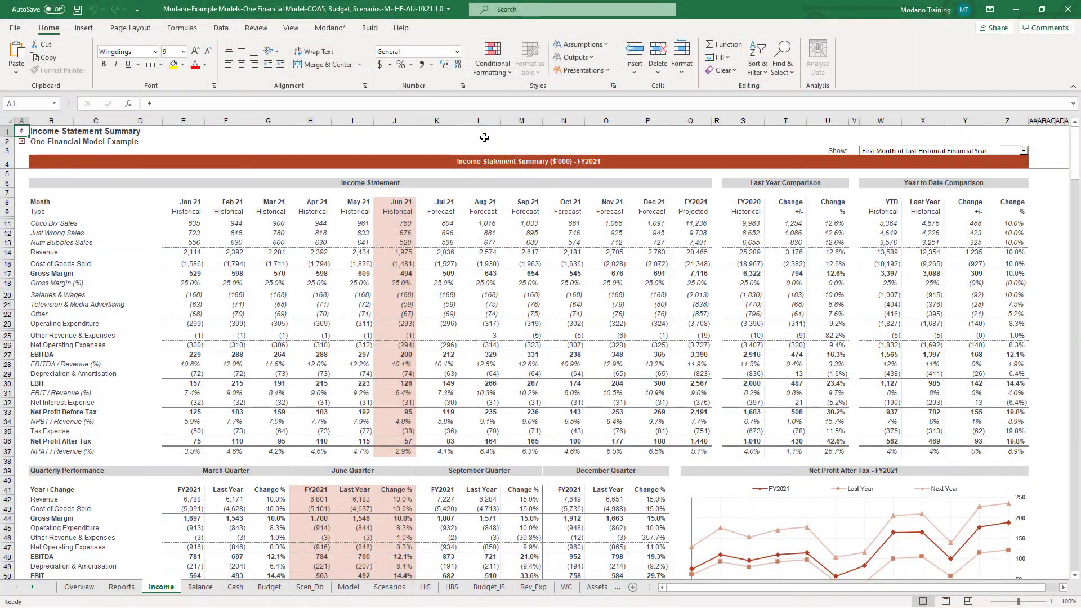
- From the Balance Sheet Summary, open Modano's workbook theme settings and review the customised colours
{"action": "scroll", "coordinate": [484, 137], "scroll_direction": "down", "scroll_amount": 9}
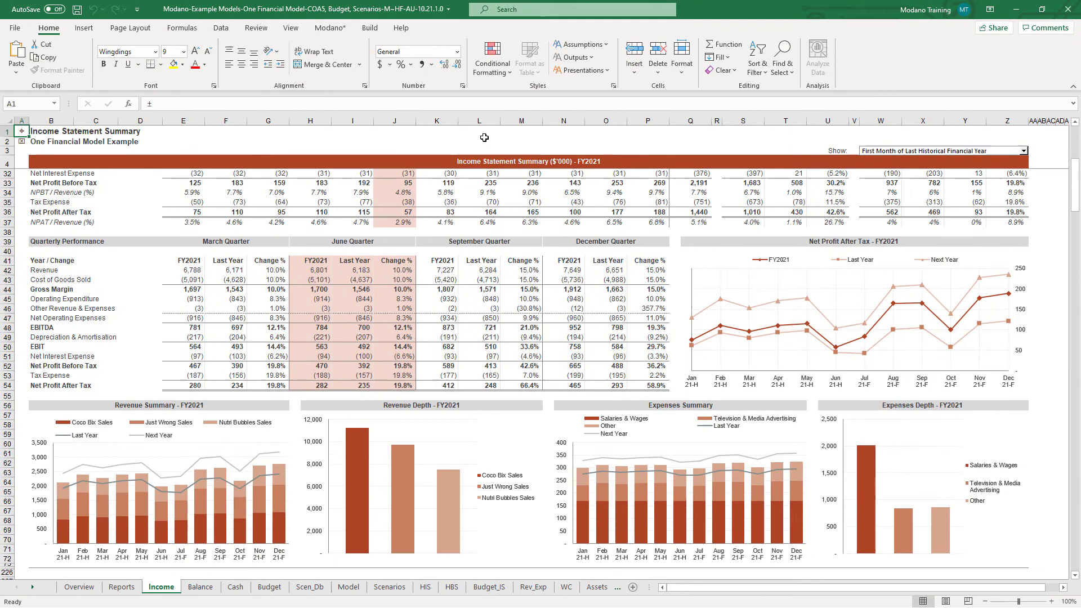
{"action": "key", "text": "ctrl+Page_Down"}
{"action": "key", "text": "ctrl+Page_Down"}
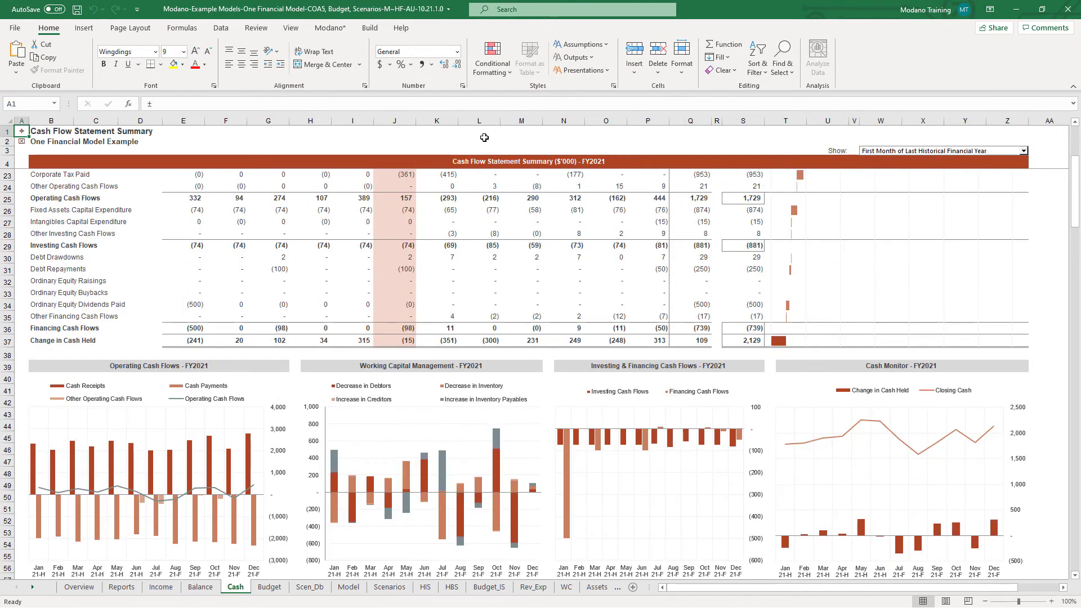
{"action": "left_click", "coordinate": [329, 29]}
{"action": "left_click", "coordinate": [573, 81]}
{"action": "left_click", "coordinate": [590, 131]}
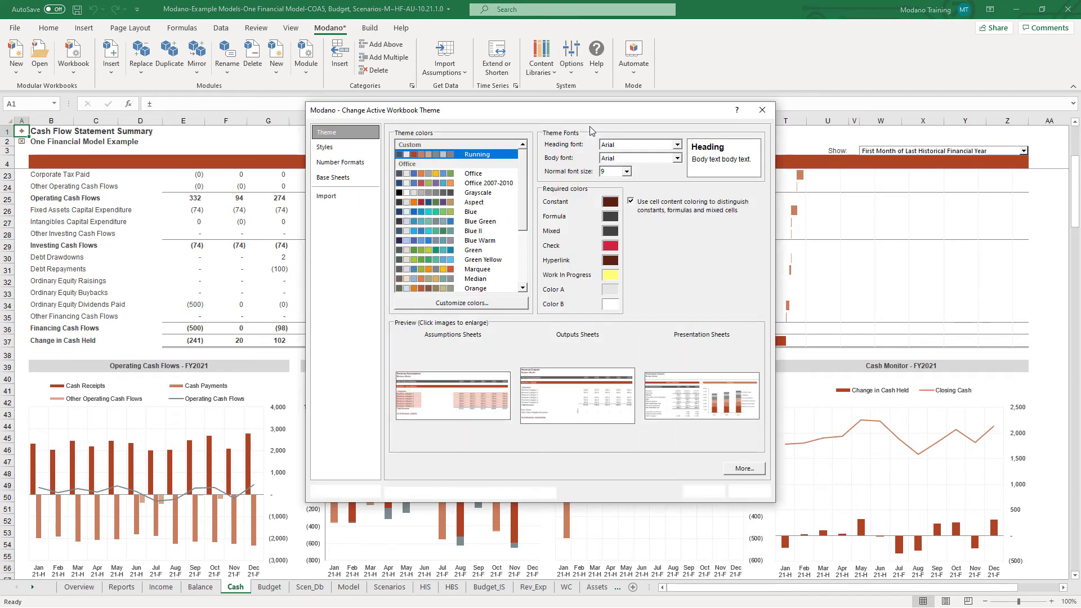
{"action": "left_click", "coordinate": [486, 307]}
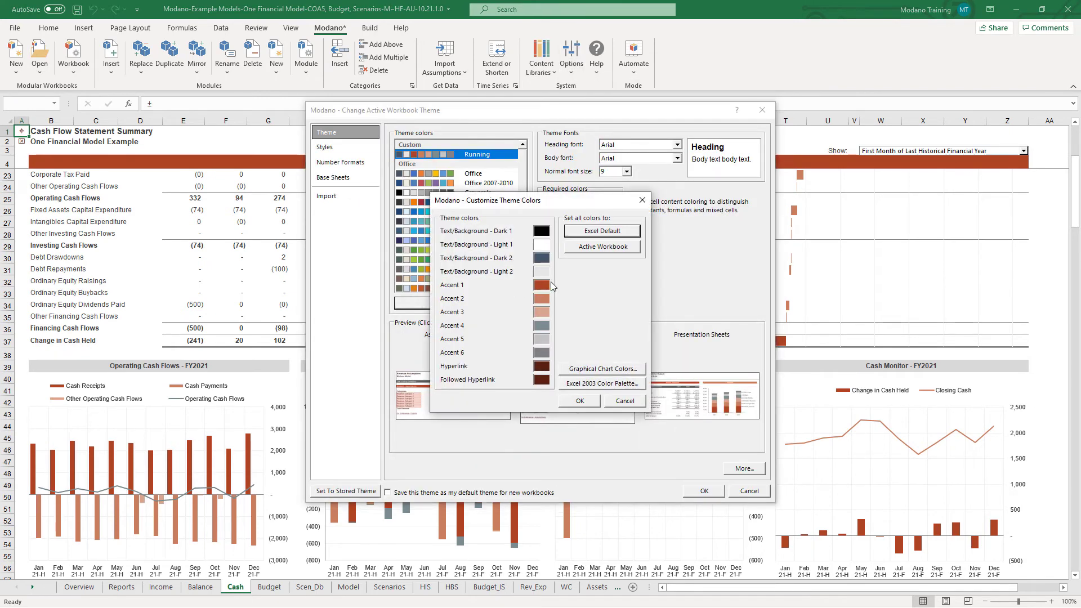
{"action": "left_click", "coordinate": [581, 401]}
- Preview the assumptions and presentation sheet samples, then apply the grey theme to the workbook
{"action": "left_click", "coordinate": [507, 394]}
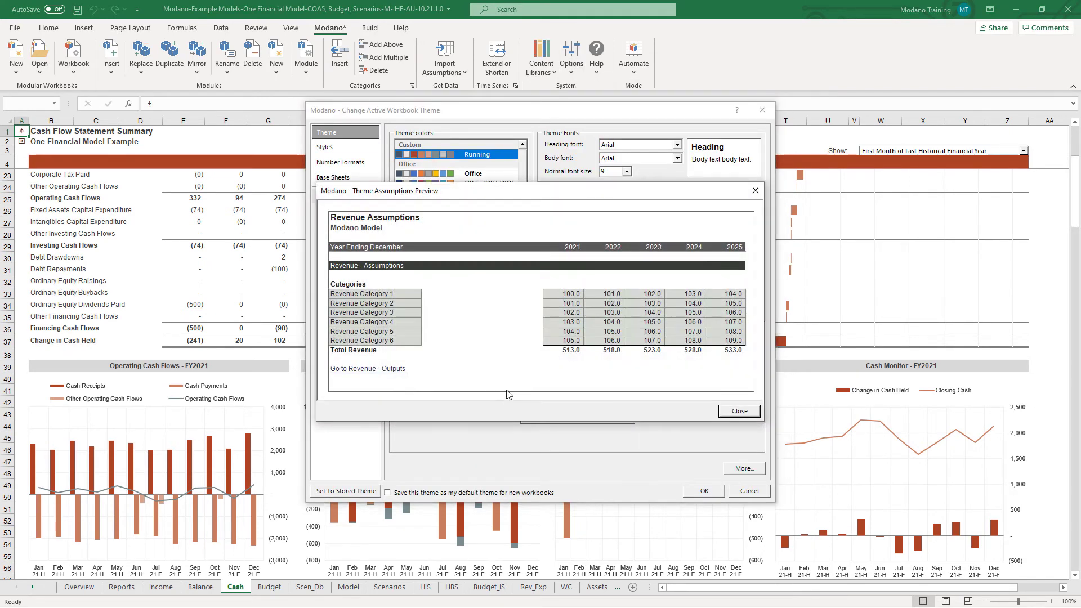
{"action": "left_click", "coordinate": [707, 410]}
{"action": "left_click", "coordinate": [723, 406]}
{"action": "left_click", "coordinate": [770, 421]}
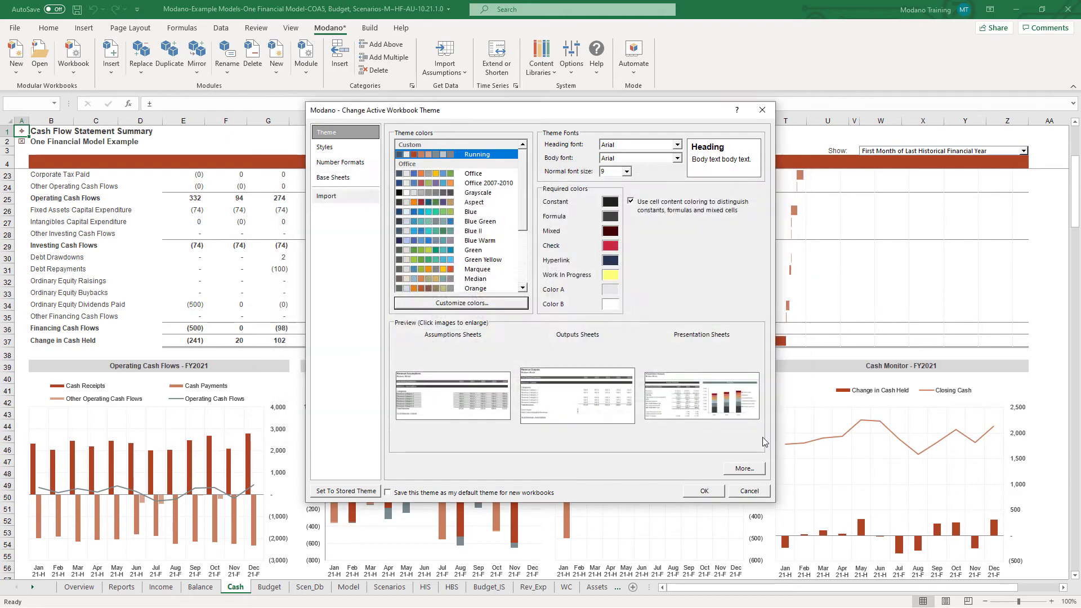
{"action": "left_click", "coordinate": [704, 492]}
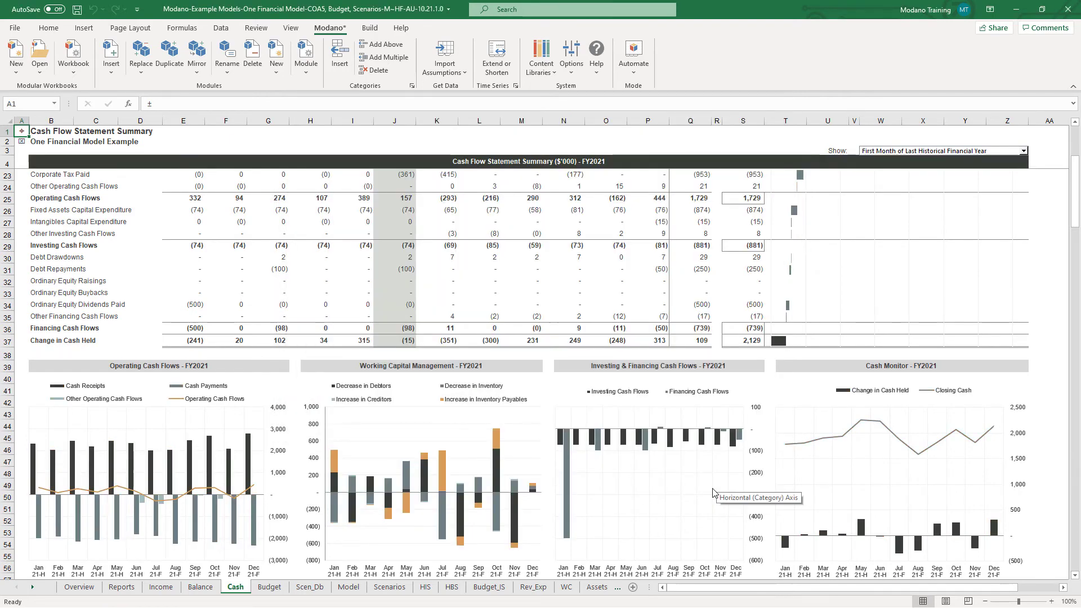
{"action": "key", "text": "ctrl+Page_Up"}
{"action": "key", "text": "ctrl+Page_Up"}
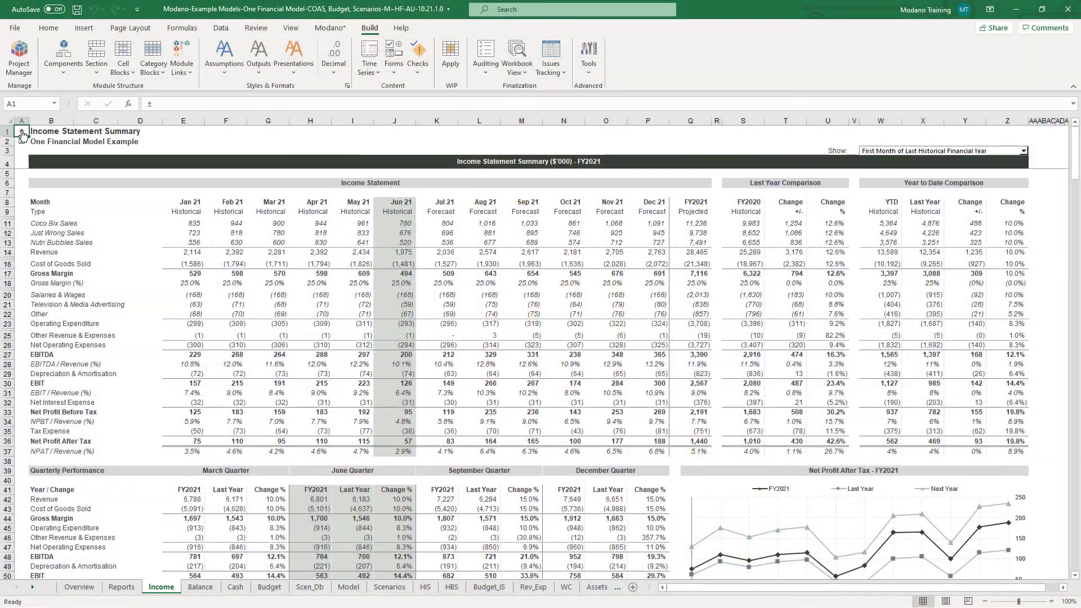
- Set Last Historical Month to July 2021, update period titles, then view the Income Statement Summary
{"action": "left_click", "coordinate": [23, 131]}
{"action": "left_click", "coordinate": [115, 486]}
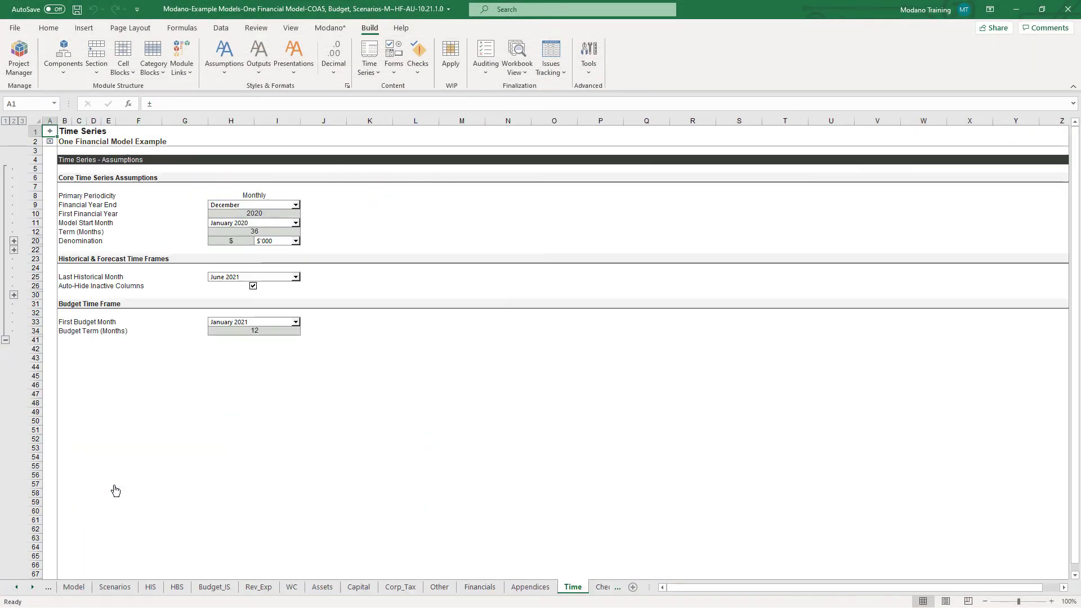
{"action": "left_click", "coordinate": [272, 308]}
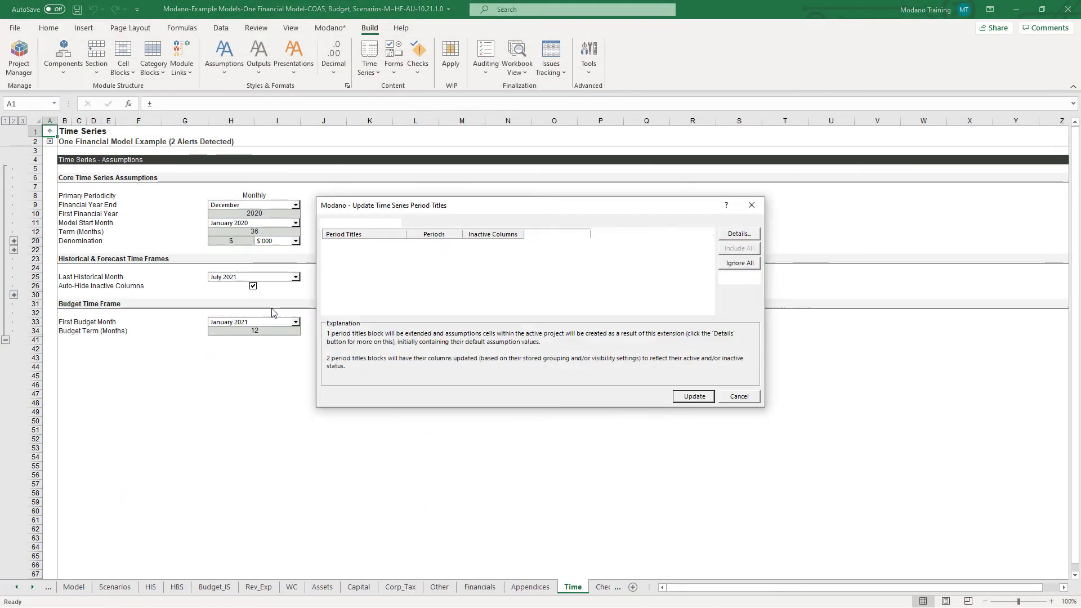
{"action": "left_click", "coordinate": [697, 397]}
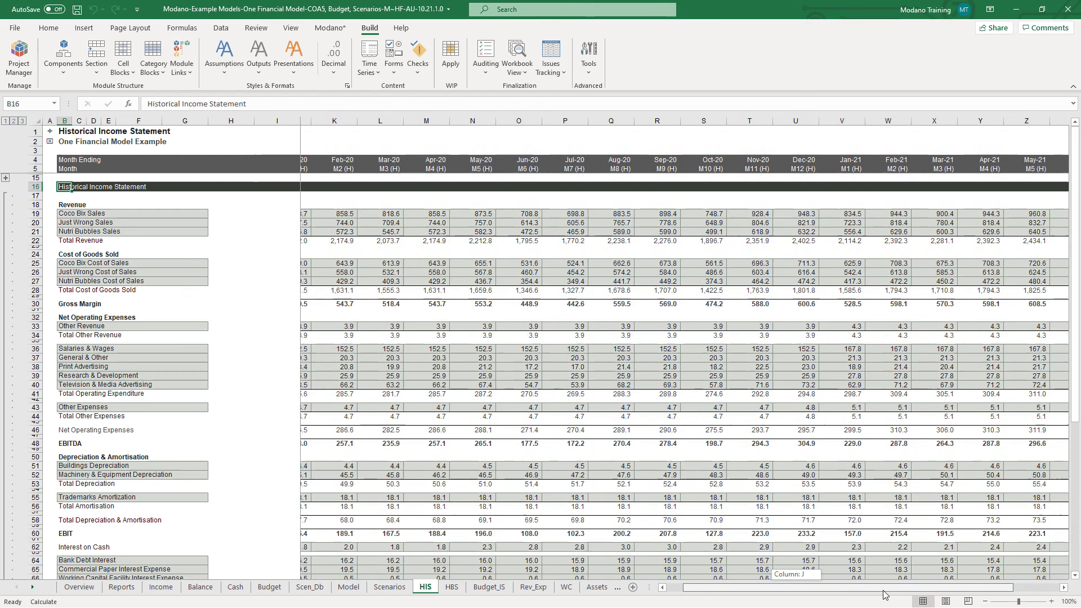
{"action": "left_click", "coordinate": [1014, 123]}
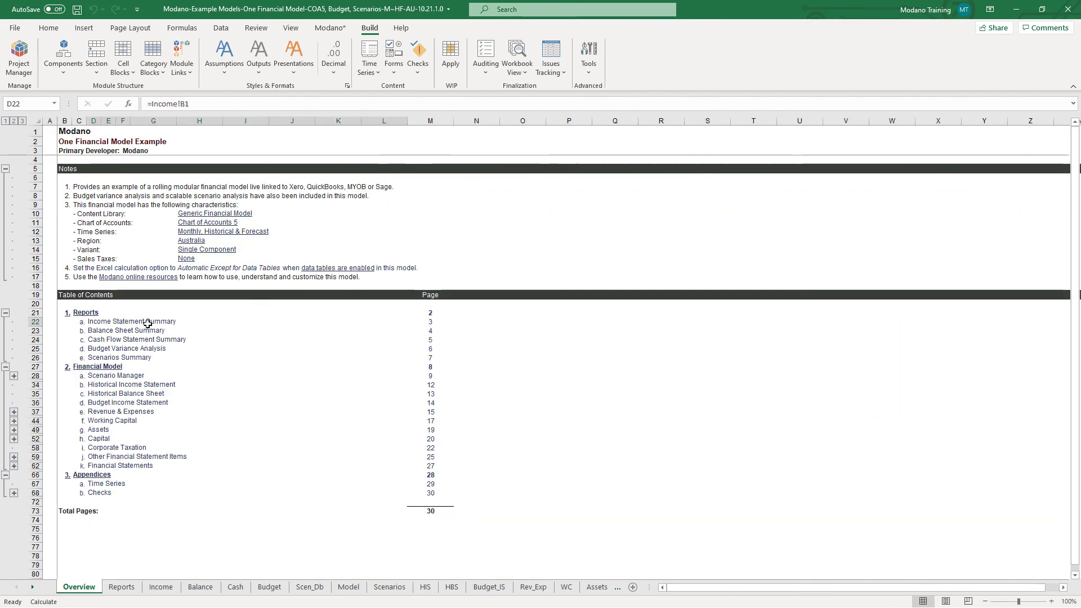
{"action": "double_click", "coordinate": [147, 323]}
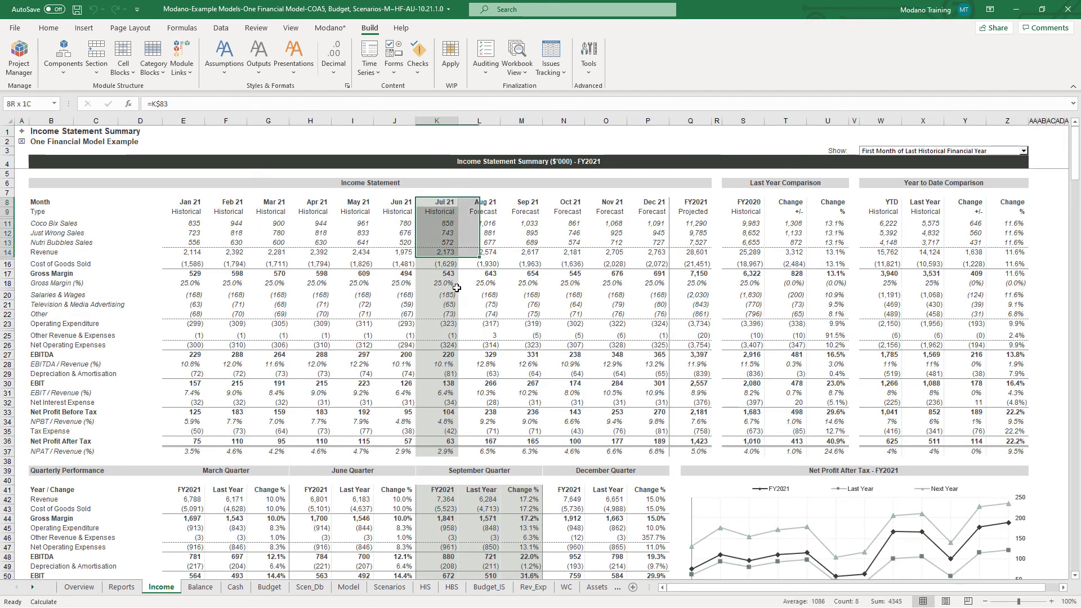